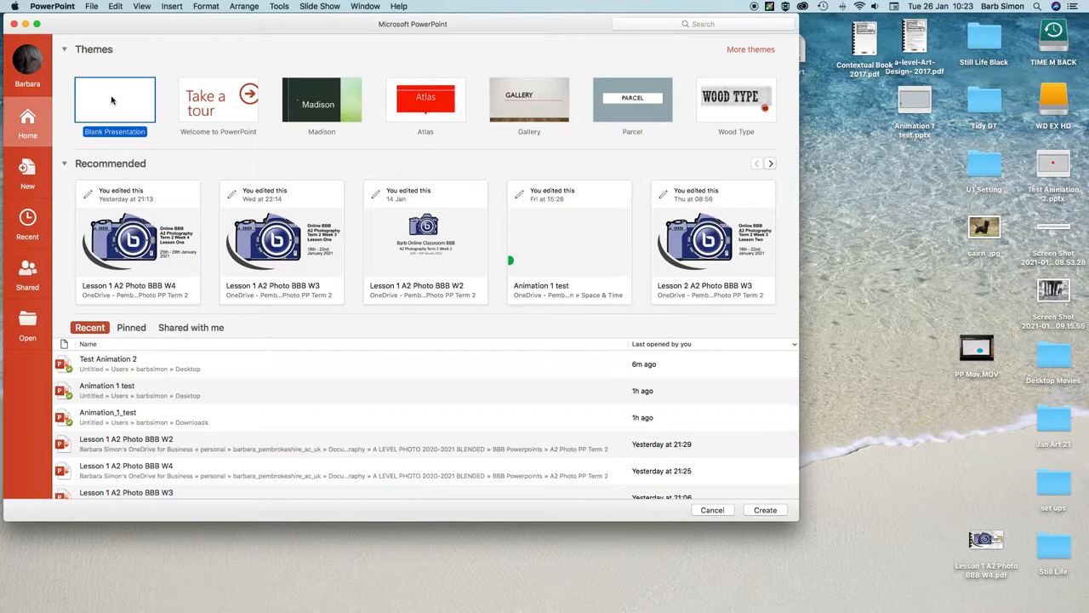
Create a blank presentation and enlarge its window to fill the screen.
{"action": "double_click", "coordinate": [112, 100]}
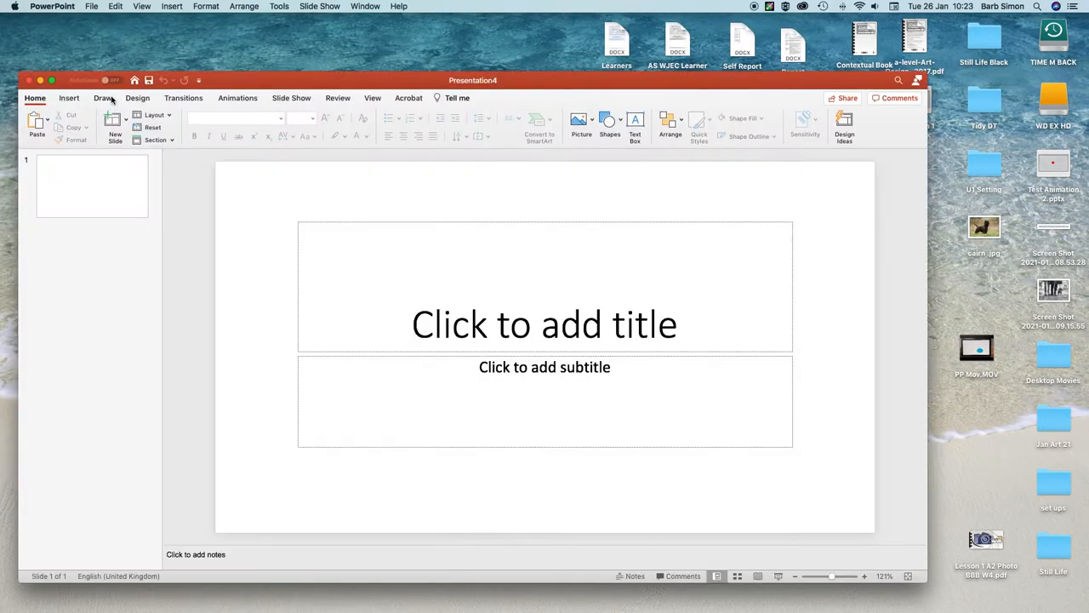
{"action": "left_click_drag", "start_coordinate": [230, 82], "coordinate": [216, 28]}
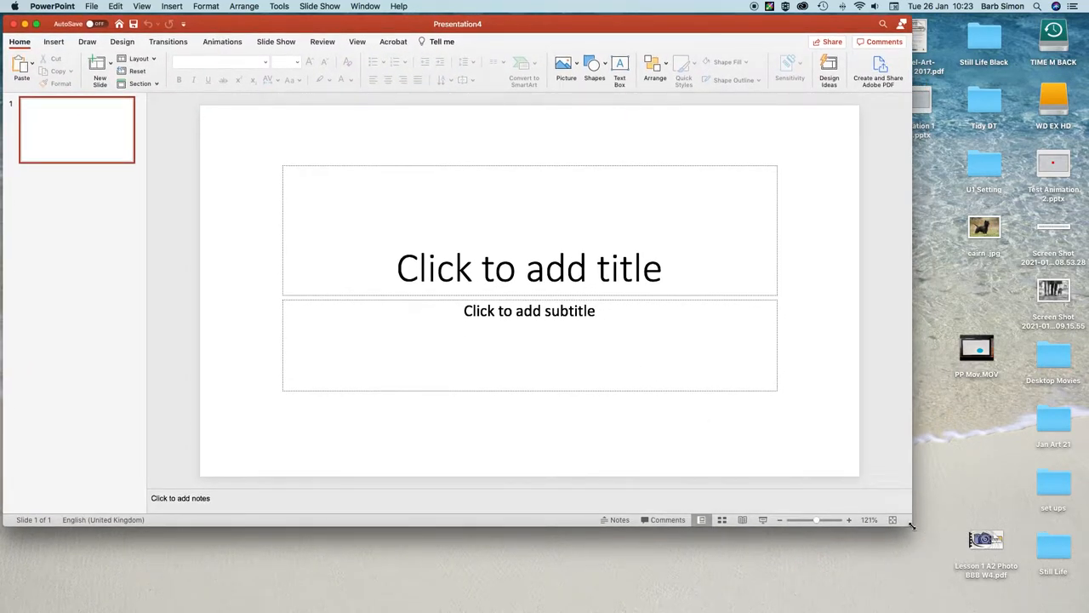
{"action": "left_click_drag", "start_coordinate": [911, 525], "coordinate": [1087, 606]}
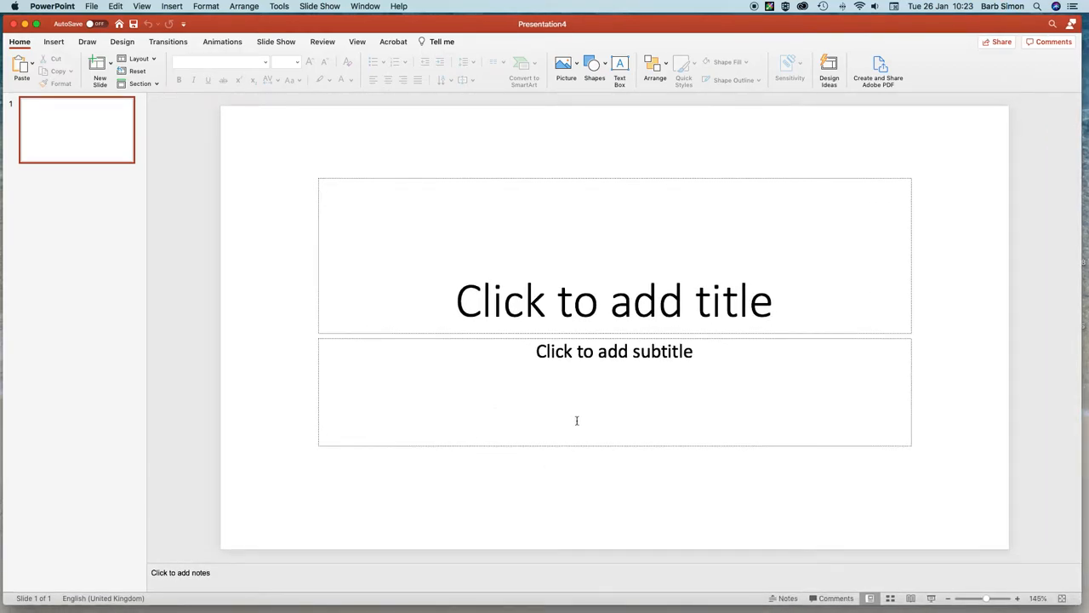
Delete the title and subtitle placeholders from the first slide.
{"action": "left_click", "coordinate": [482, 179]}
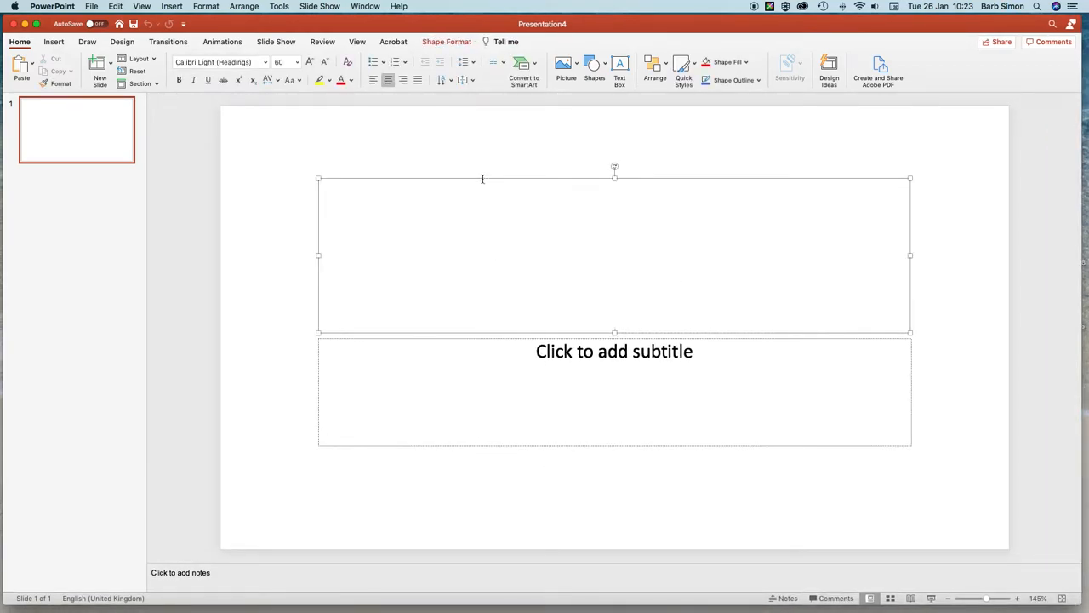
{"action": "left_click", "coordinate": [483, 178]}
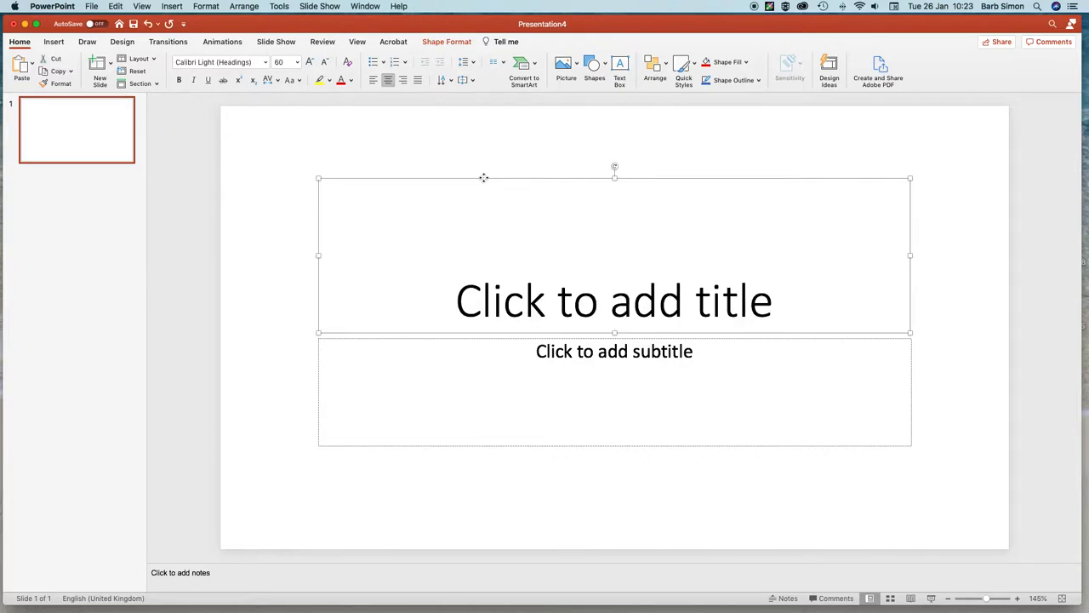
{"action": "key", "text": "Delete"}
{"action": "left_click", "coordinate": [520, 339]}
{"action": "key", "text": "Delete"}
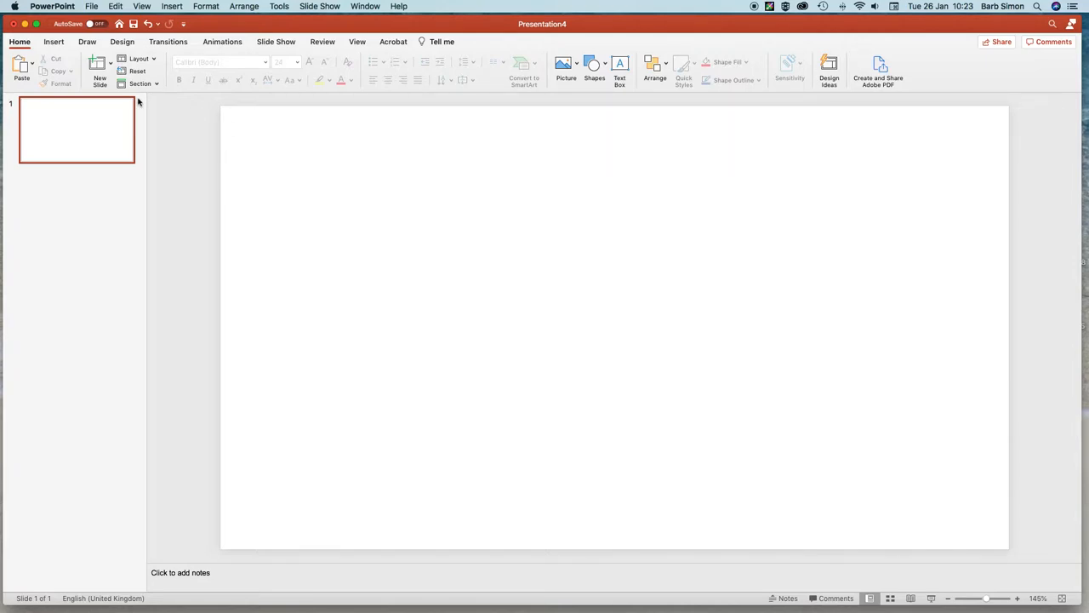
Insert a 2.54 cm square with the Rectangle shape and move it to about the middle of slide 1.
{"action": "left_click", "coordinate": [21, 44]}
{"action": "left_click", "coordinate": [15, 44]}
{"action": "left_click", "coordinate": [606, 68]}
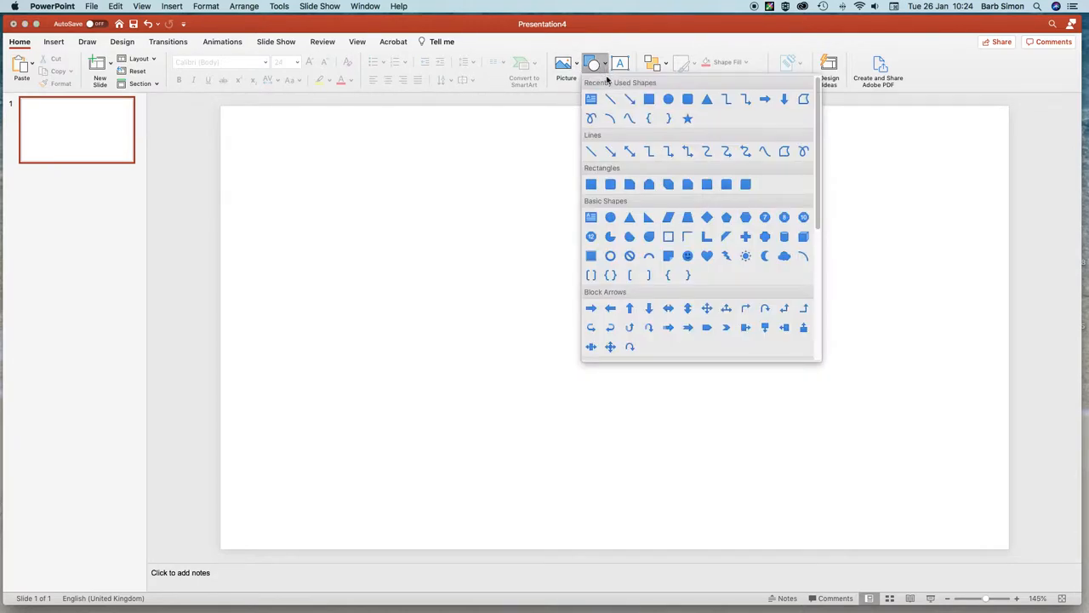
{"action": "left_click", "coordinate": [649, 100]}
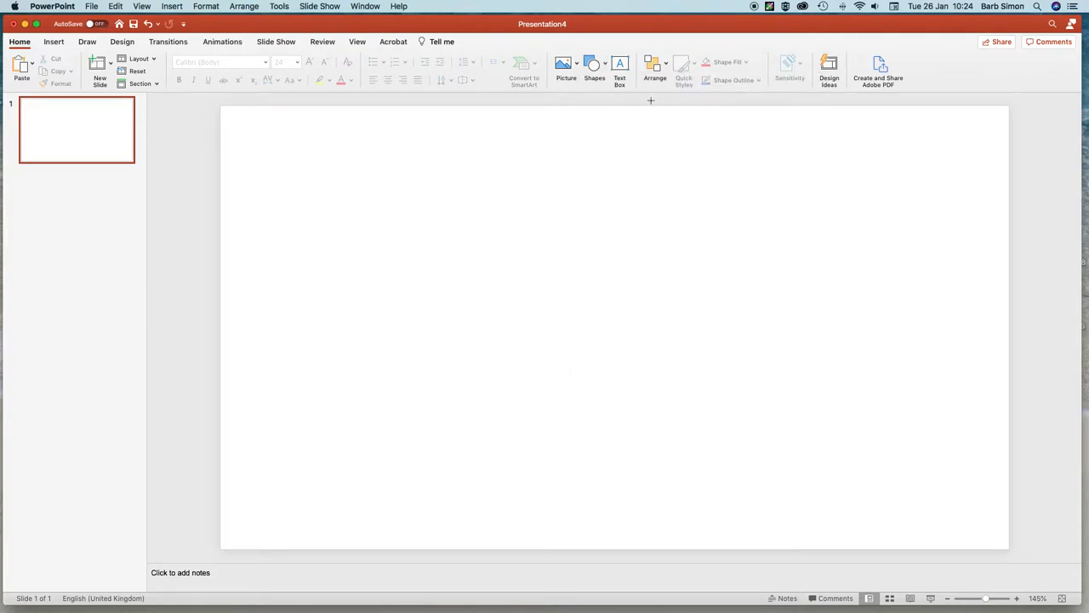
{"action": "left_click", "coordinate": [614, 303]}
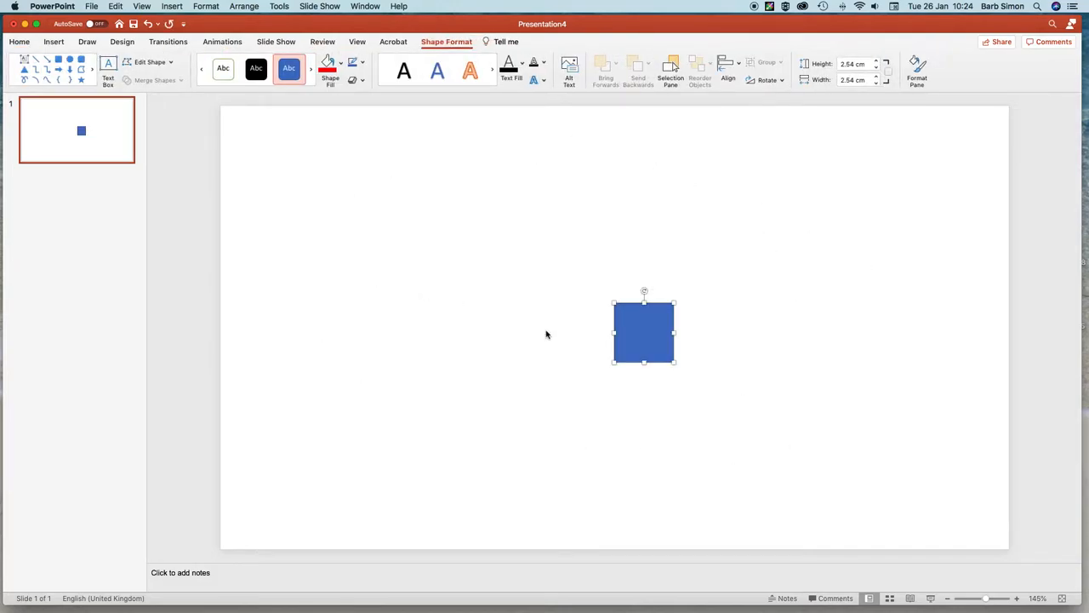
{"action": "left_click_drag", "start_coordinate": [637, 330], "coordinate": [607, 304]}
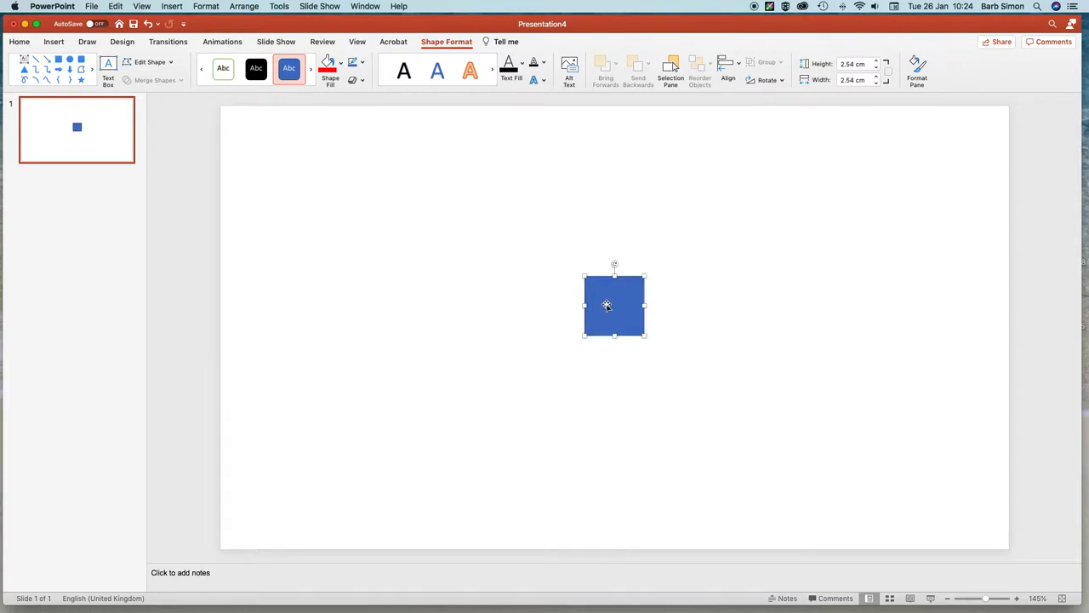
Fill the square with standard red and shift it slightly down to the centre of the slide.
{"action": "left_click", "coordinate": [340, 67]}
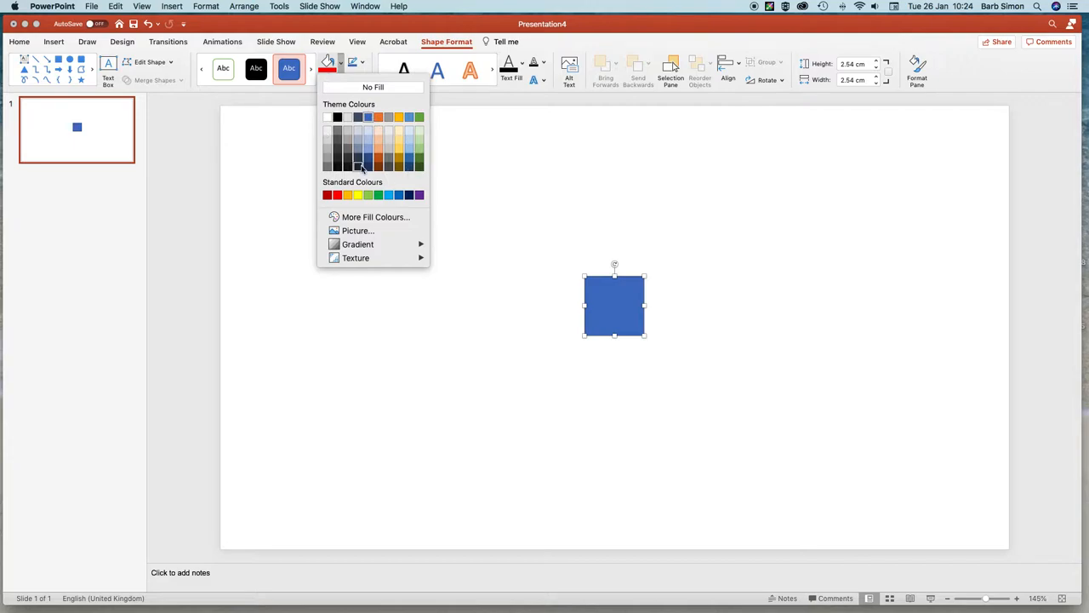
{"action": "left_click", "coordinate": [337, 194]}
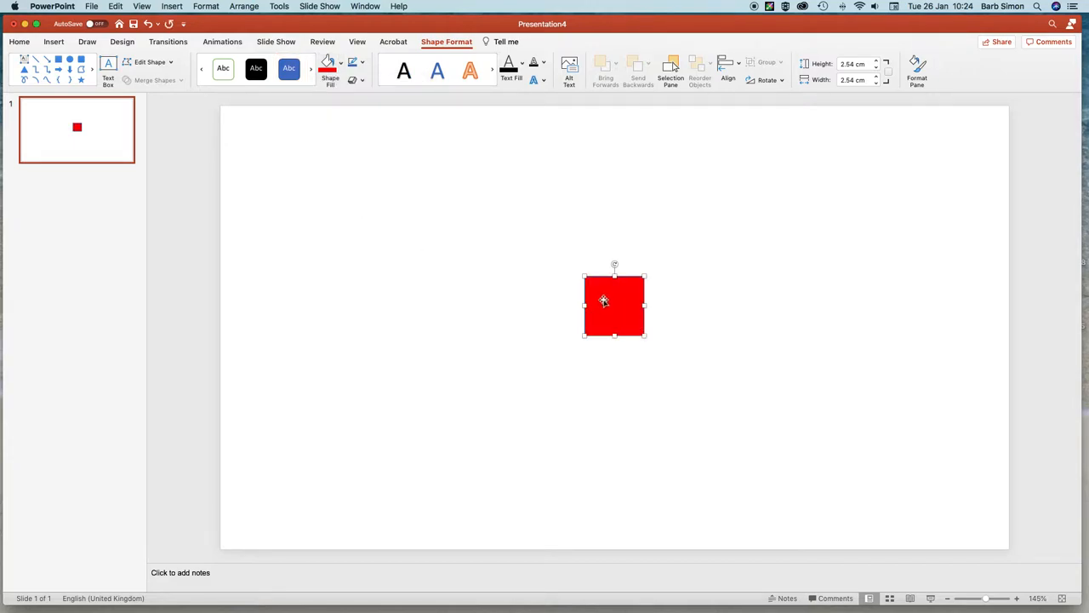
{"action": "left_click_drag", "start_coordinate": [607, 301], "coordinate": [608, 325]}
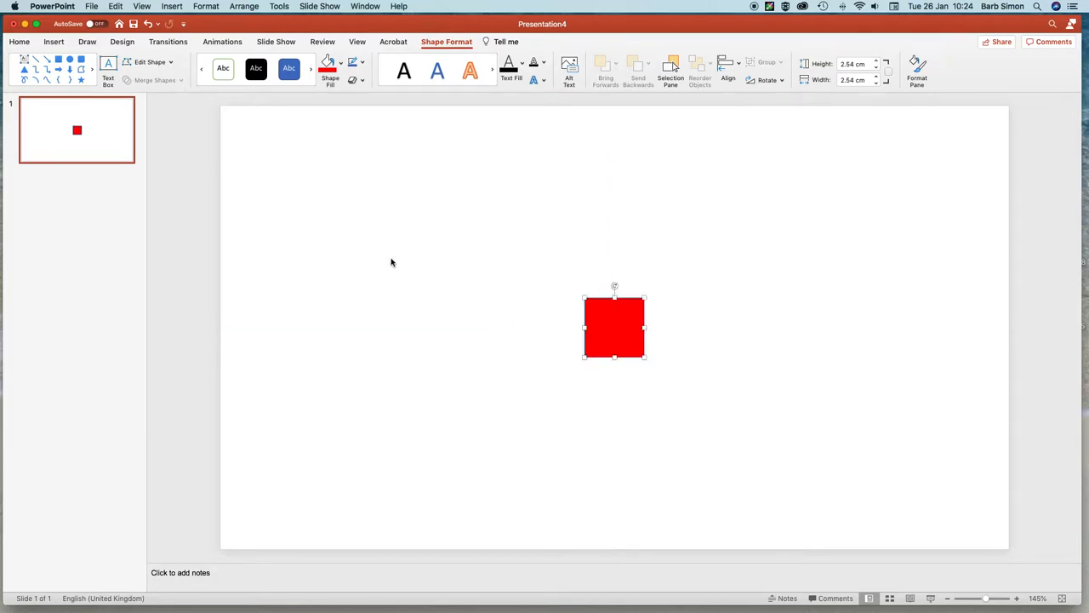
Copy slide 1 and paste it as slide 2.
{"action": "left_click", "coordinate": [118, 135]}
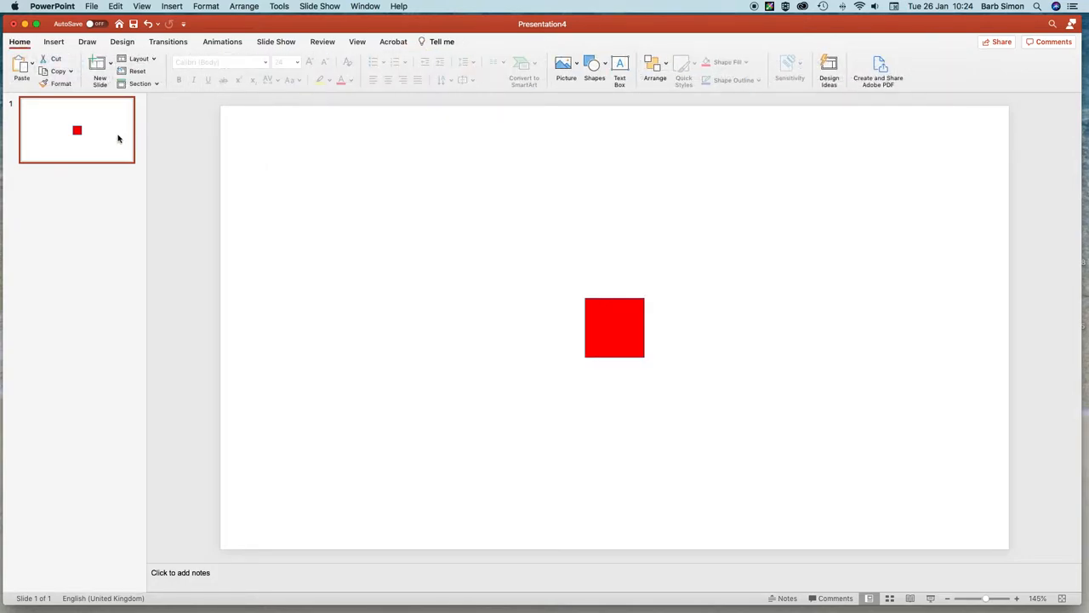
{"action": "left_click", "coordinate": [117, 6]}
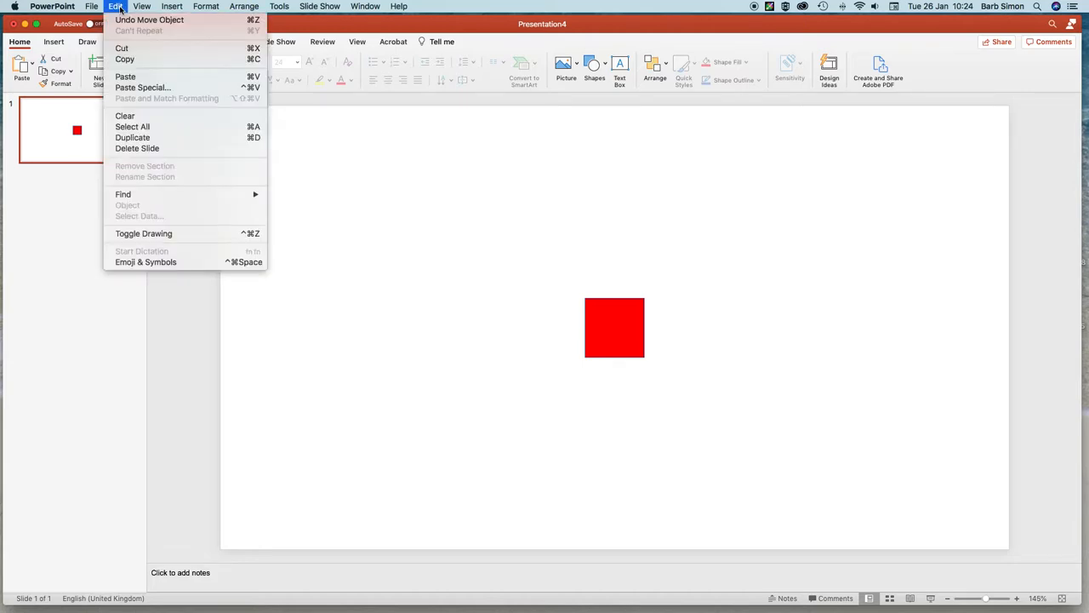
{"action": "left_click", "coordinate": [136, 60]}
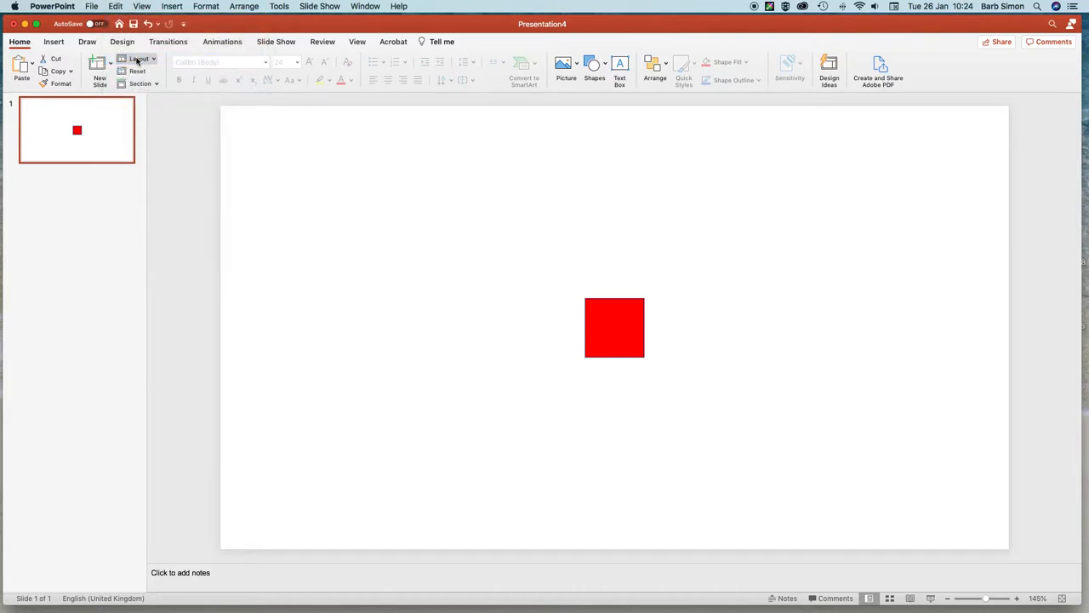
{"action": "left_click", "coordinate": [116, 7]}
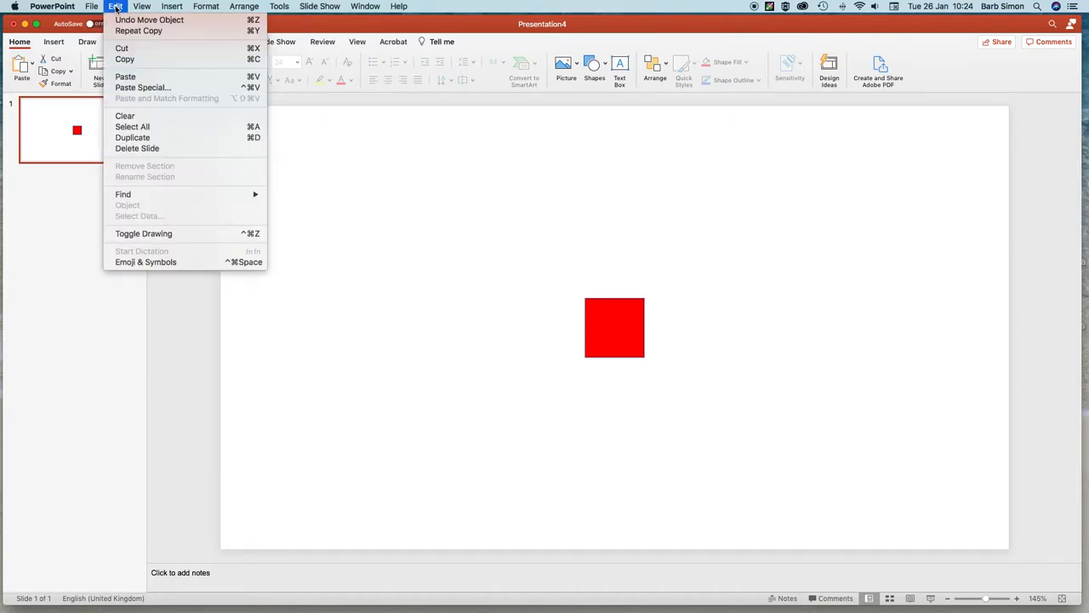
{"action": "left_click", "coordinate": [170, 81]}
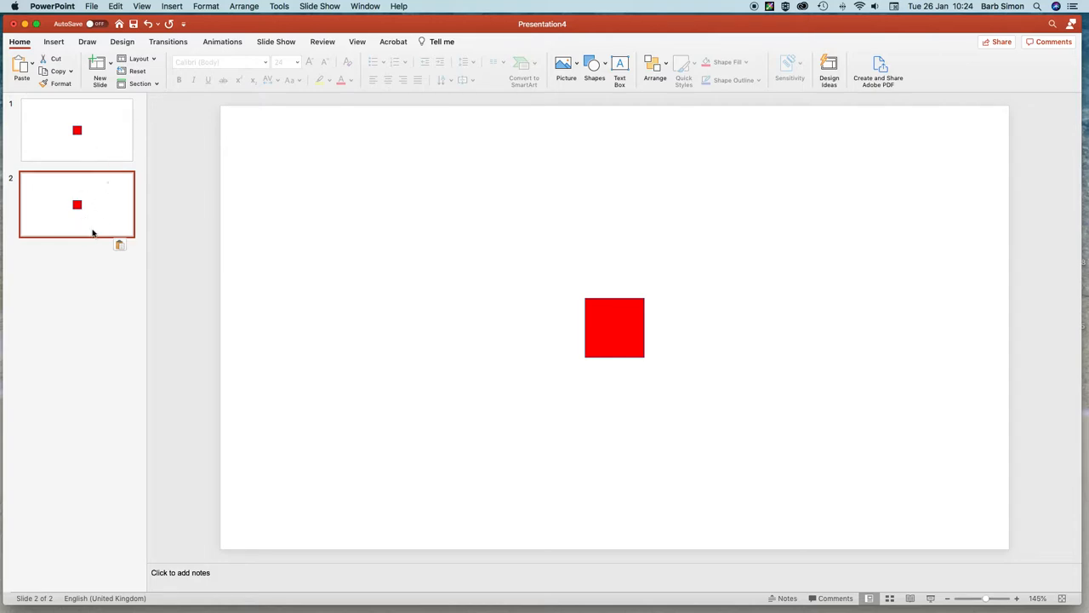
Enlarge the red square on slide 2 and move it back to about the slide's centre.
{"action": "left_click", "coordinate": [620, 327]}
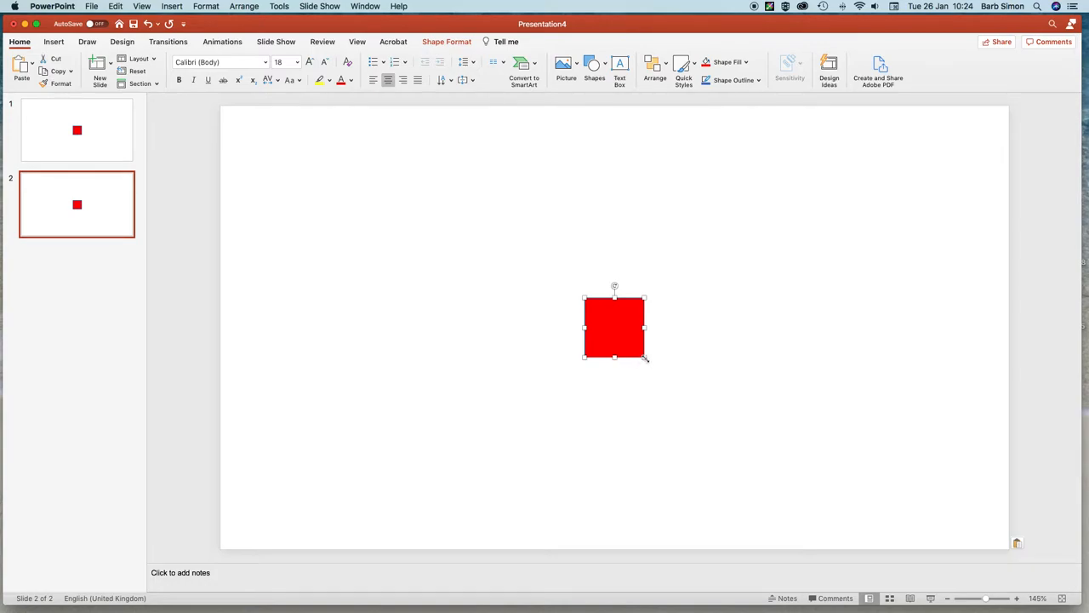
{"action": "left_click_drag", "start_coordinate": [645, 358], "coordinate": [675, 388]}
{"action": "left_click_drag", "start_coordinate": [642, 346], "coordinate": [622, 331]}
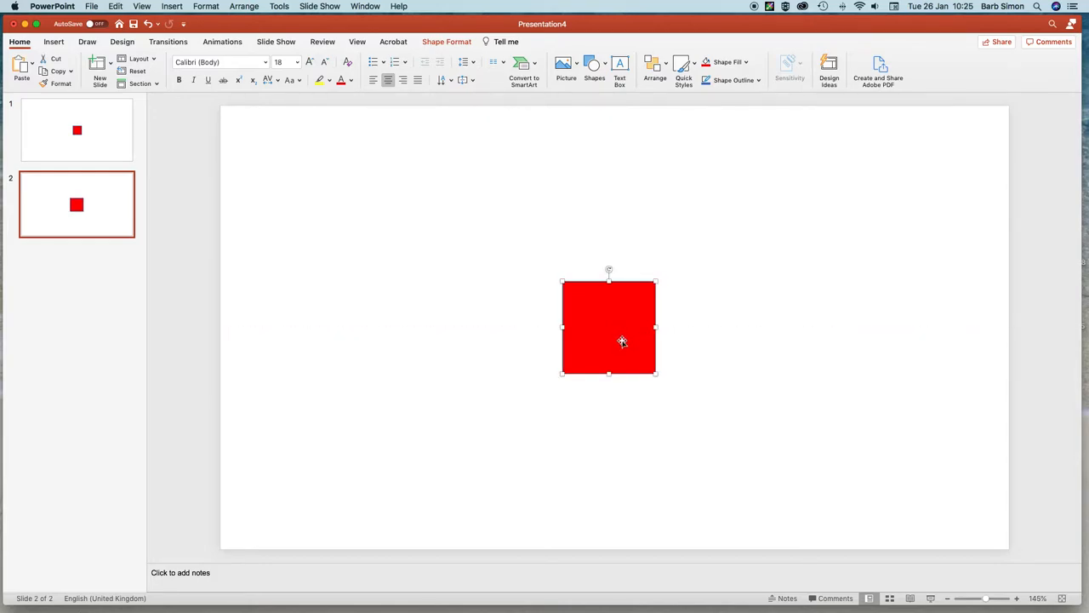
Duplicate slide 2 as slide 3, then move its square a little left and enlarge it from the upper-left corner.
{"action": "left_click", "coordinate": [120, 220]}
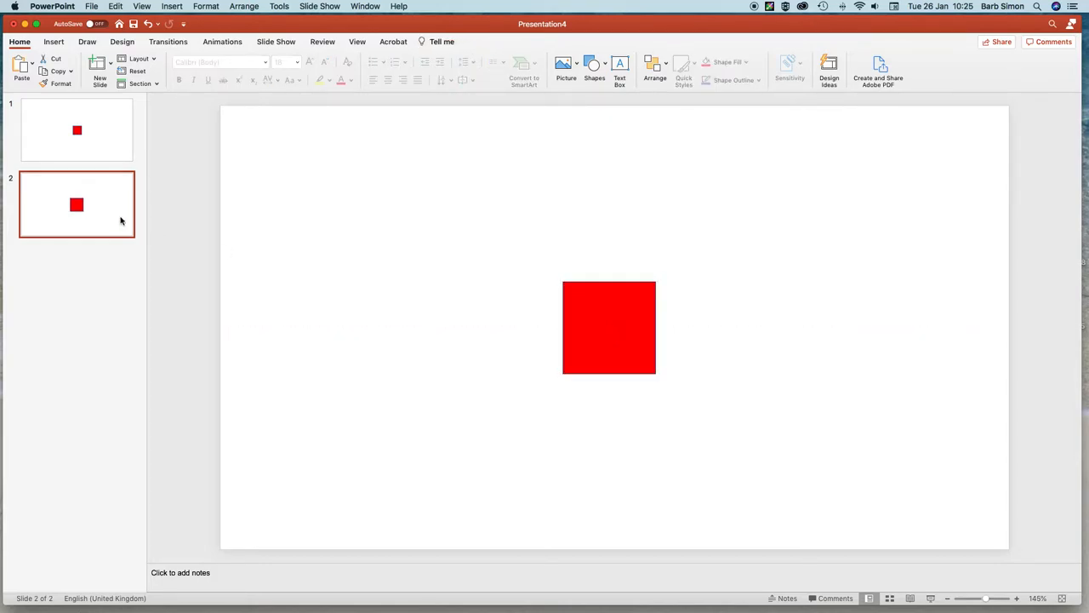
{"action": "key", "text": "super+c"}
{"action": "key", "text": "super+v"}
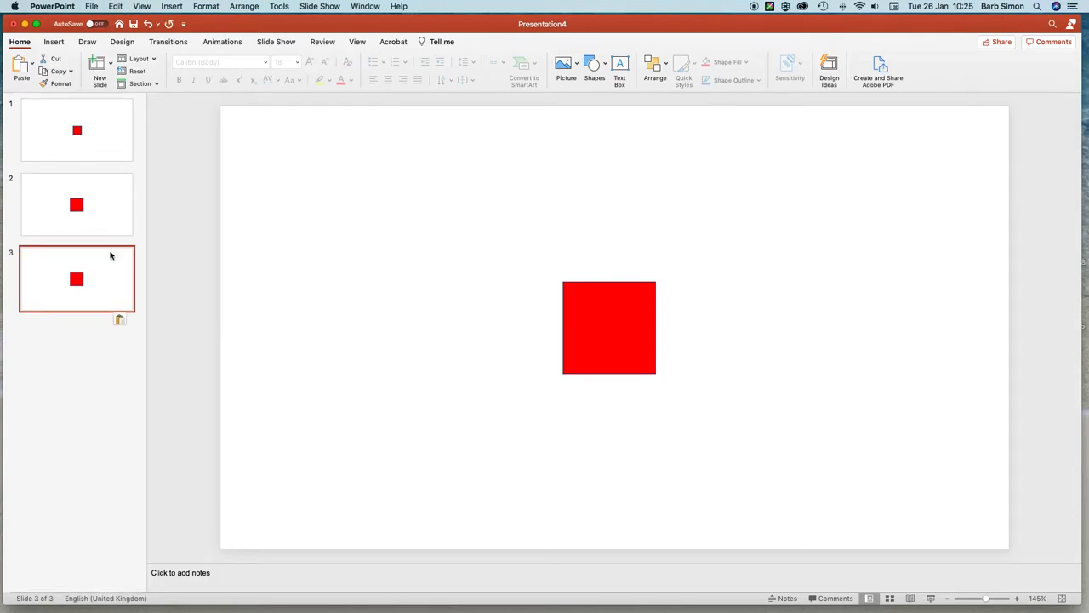
{"action": "left_click", "coordinate": [644, 323]}
{"action": "left_click_drag", "start_coordinate": [595, 343], "coordinate": [544, 340]}
{"action": "left_click_drag", "start_coordinate": [510, 282], "coordinate": [487, 266]}
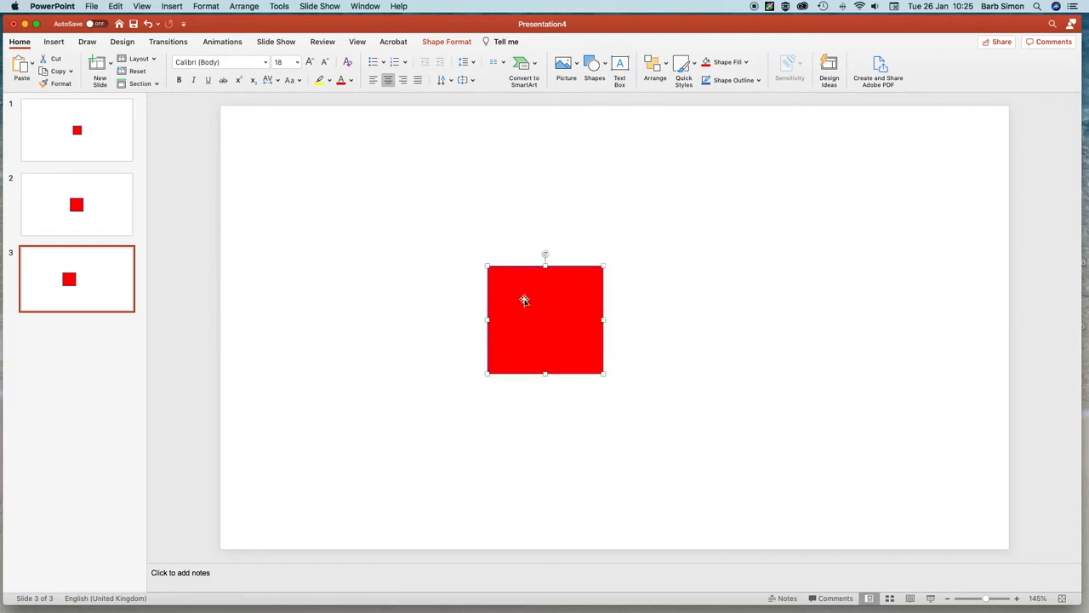
Duplicate slide 3 as slide 4, then enlarge its square and move it right and slightly down.
{"action": "left_click", "coordinate": [85, 287]}
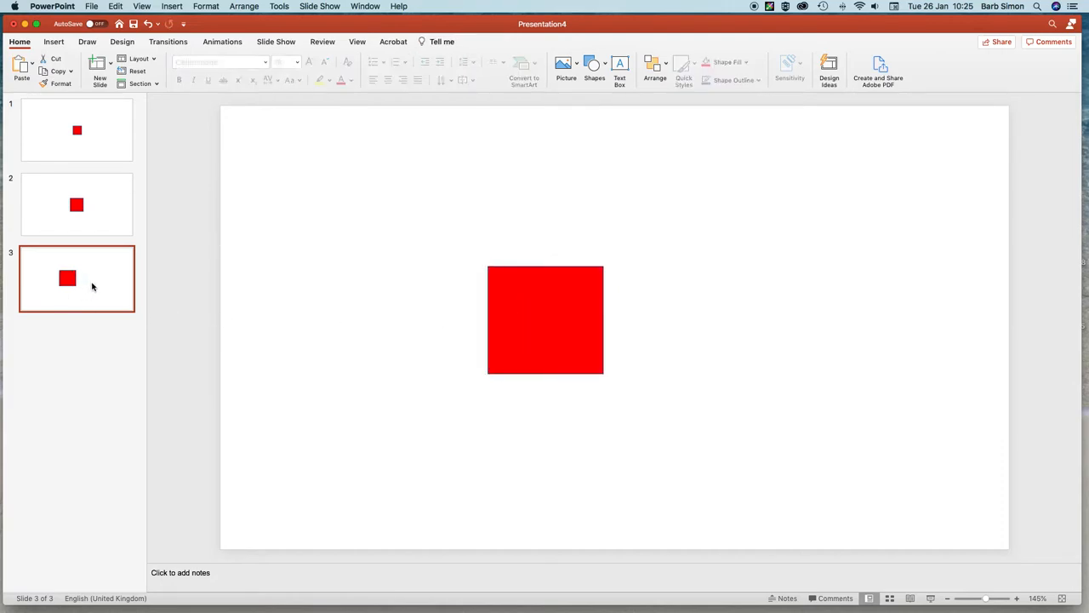
{"action": "key", "text": "super+v"}
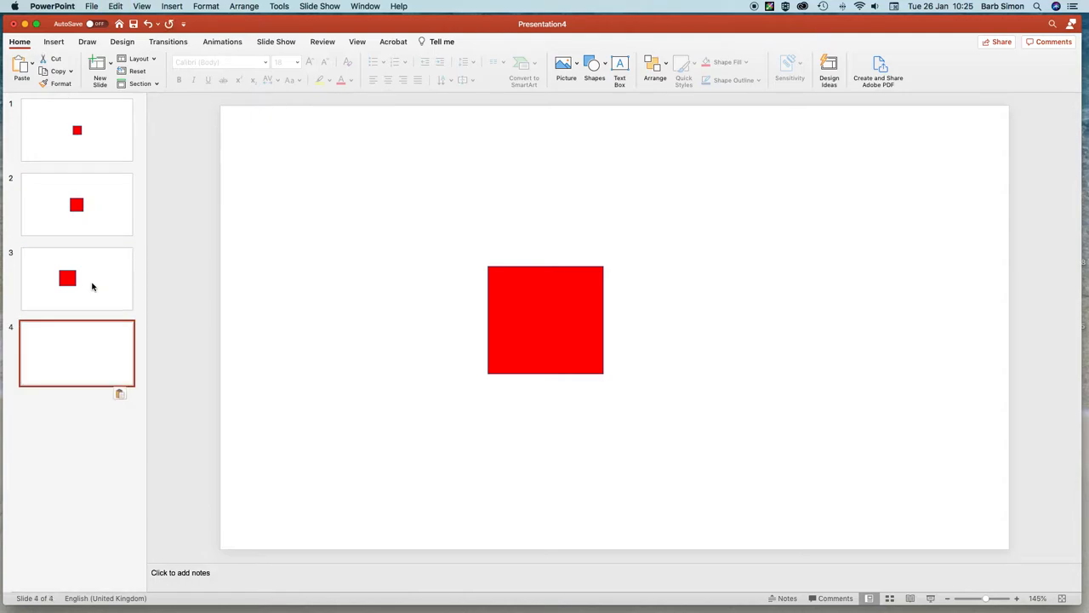
{"action": "left_click", "coordinate": [540, 351]}
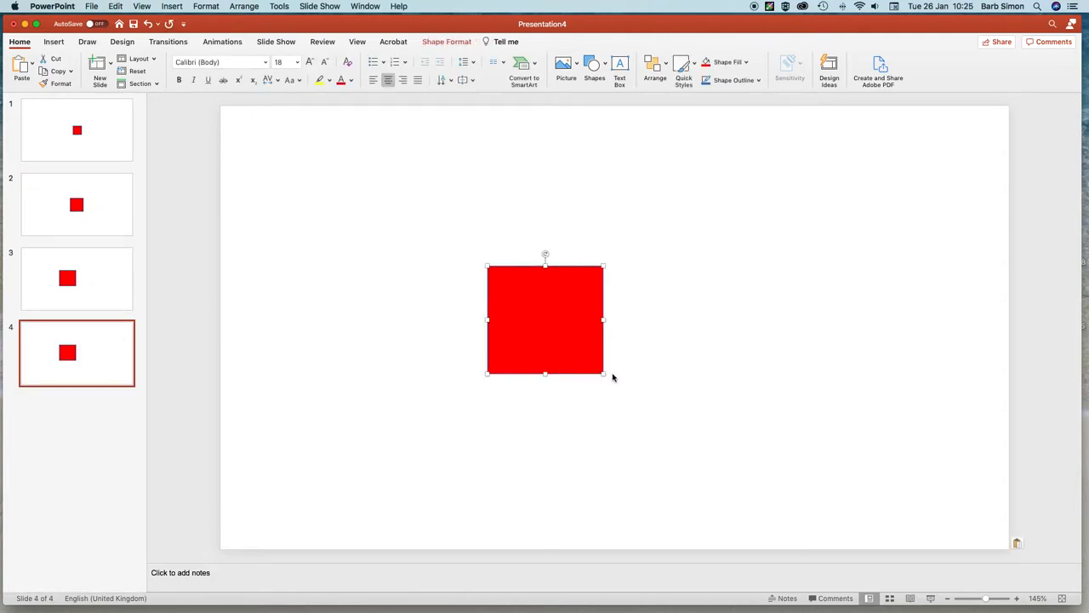
{"action": "left_click_drag", "start_coordinate": [603, 373], "coordinate": [676, 440]}
{"action": "left_click_drag", "start_coordinate": [565, 324], "coordinate": [616, 339]}
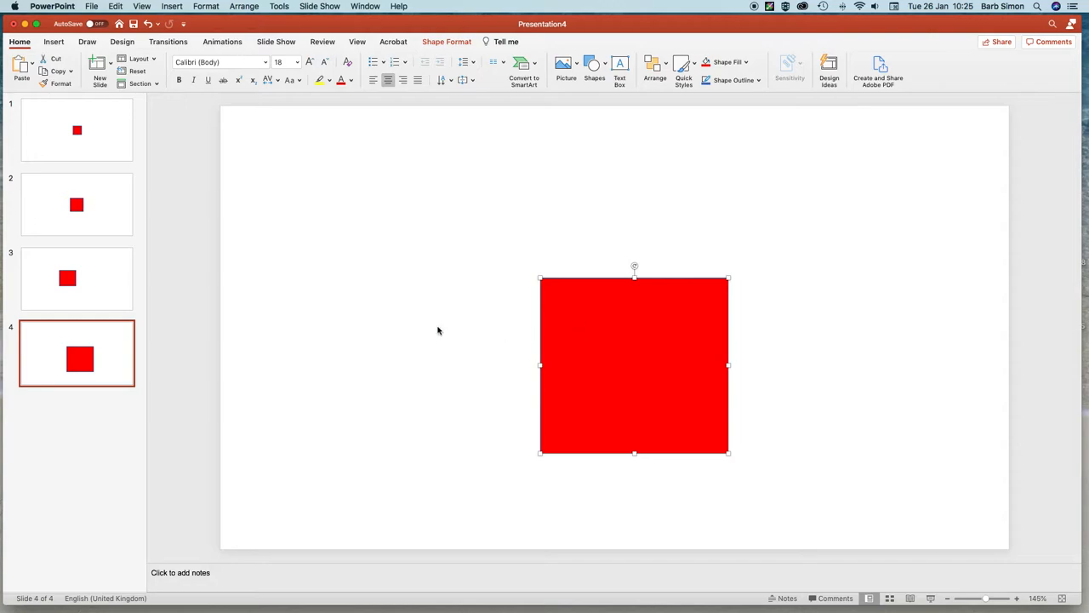
{"action": "left_click", "coordinate": [106, 336]}
{"action": "left_click", "coordinate": [678, 335]}
{"action": "key", "text": "super+d"}
{"action": "left_click_drag", "start_coordinate": [680, 337], "coordinate": [715, 339]}
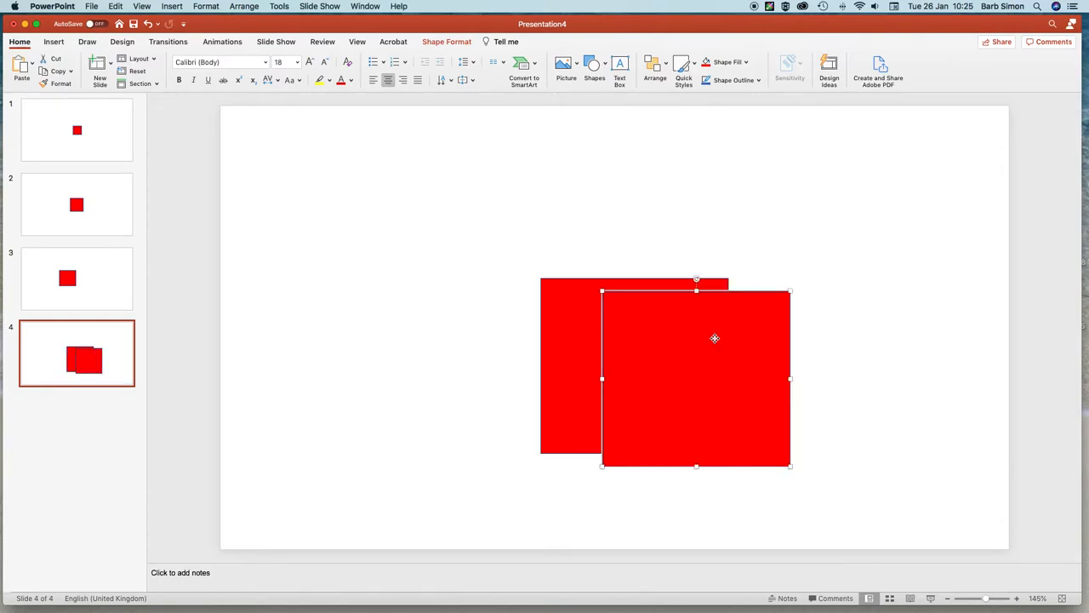
{"action": "left_click", "coordinate": [147, 23]}
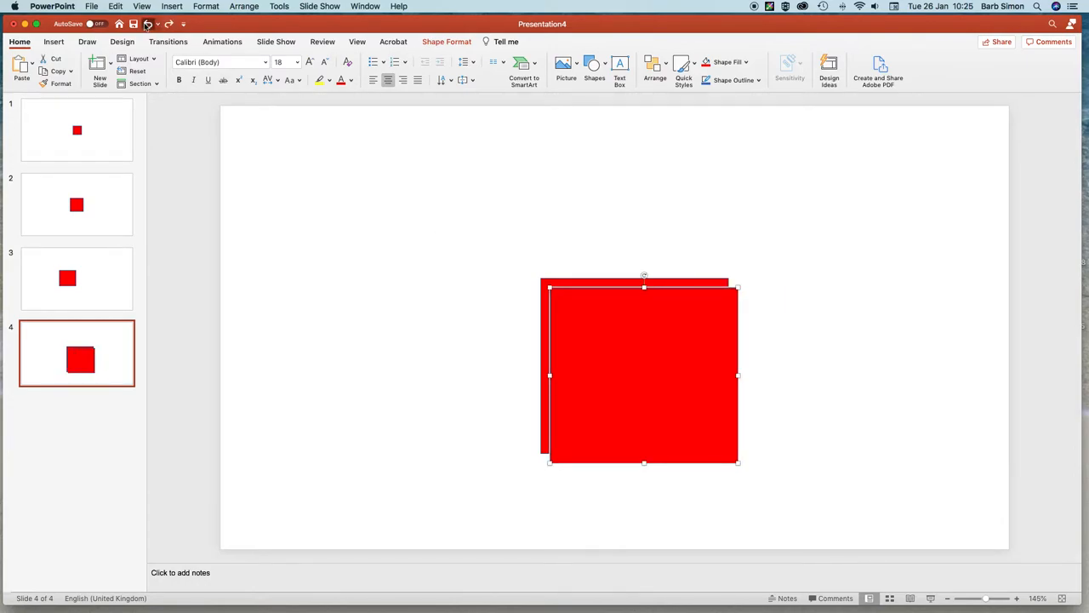
{"action": "left_click", "coordinate": [147, 24]}
Duplicate slide 4 as slide 5 and enlarge its square from the upper-left corner.
{"action": "left_click", "coordinate": [114, 348]}
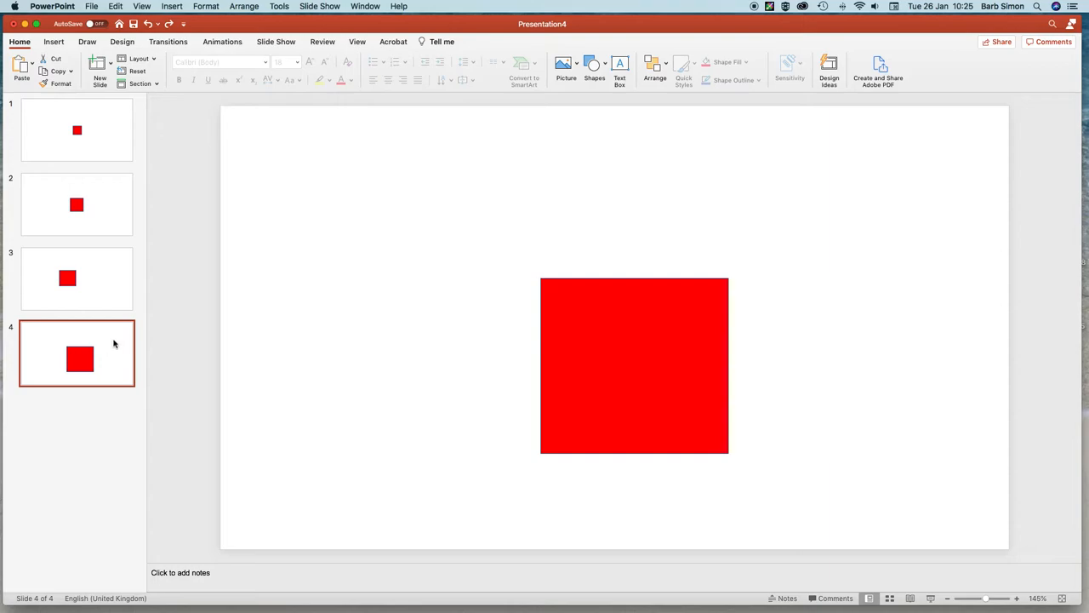
{"action": "key", "text": "super+v"}
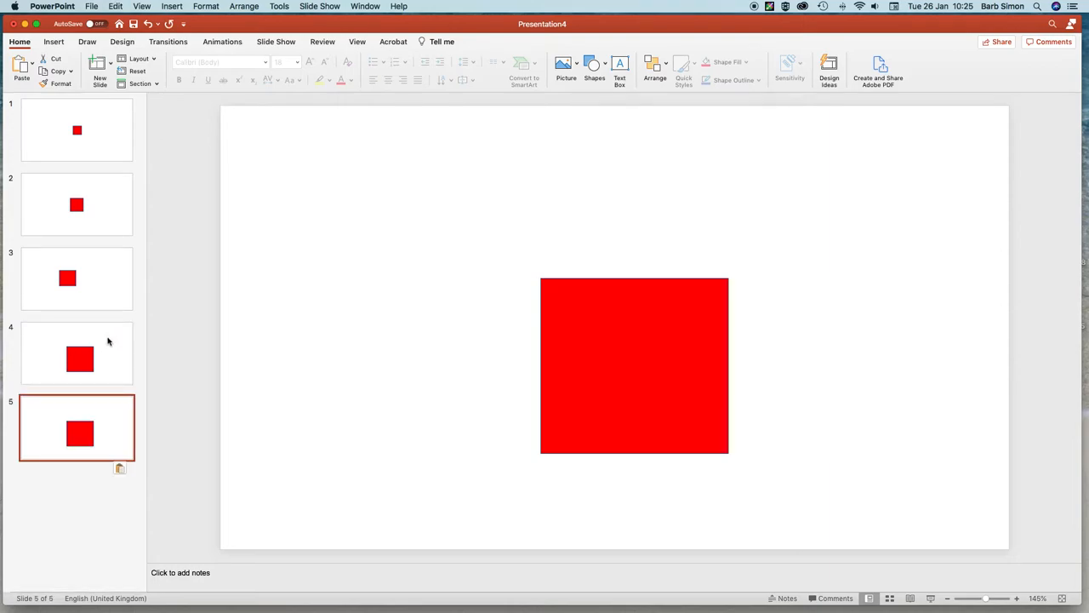
{"action": "left_click", "coordinate": [615, 366]}
{"action": "left_click_drag", "start_coordinate": [539, 277], "coordinate": [444, 199]}
Duplicate slide 5 as slide 6, then move its shape to the right and reshape it into a wide, lower rectangle.
{"action": "left_click", "coordinate": [120, 438]}
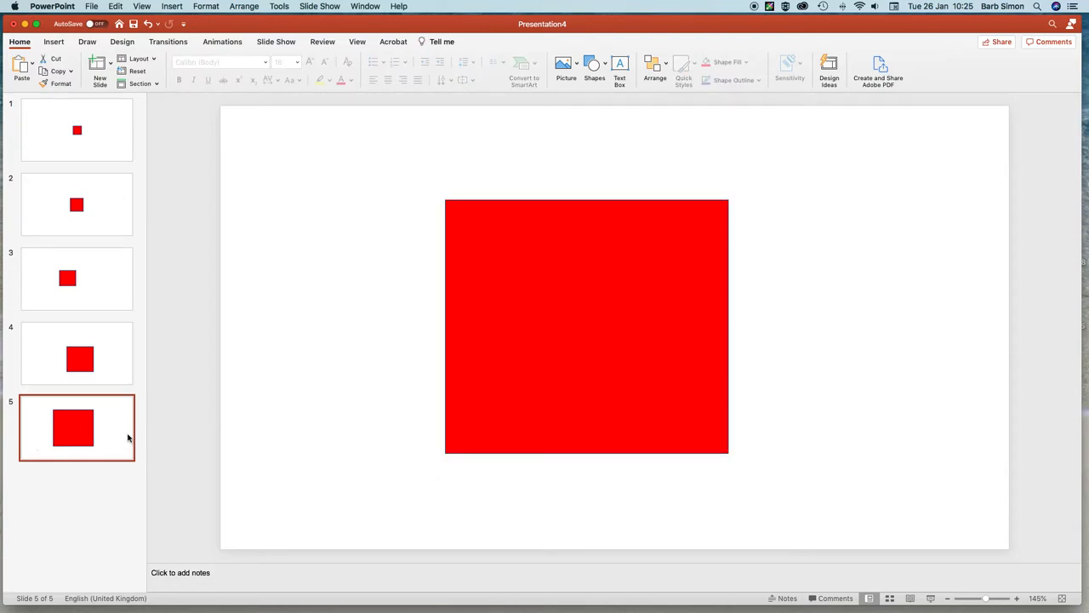
{"action": "key", "text": "super+d"}
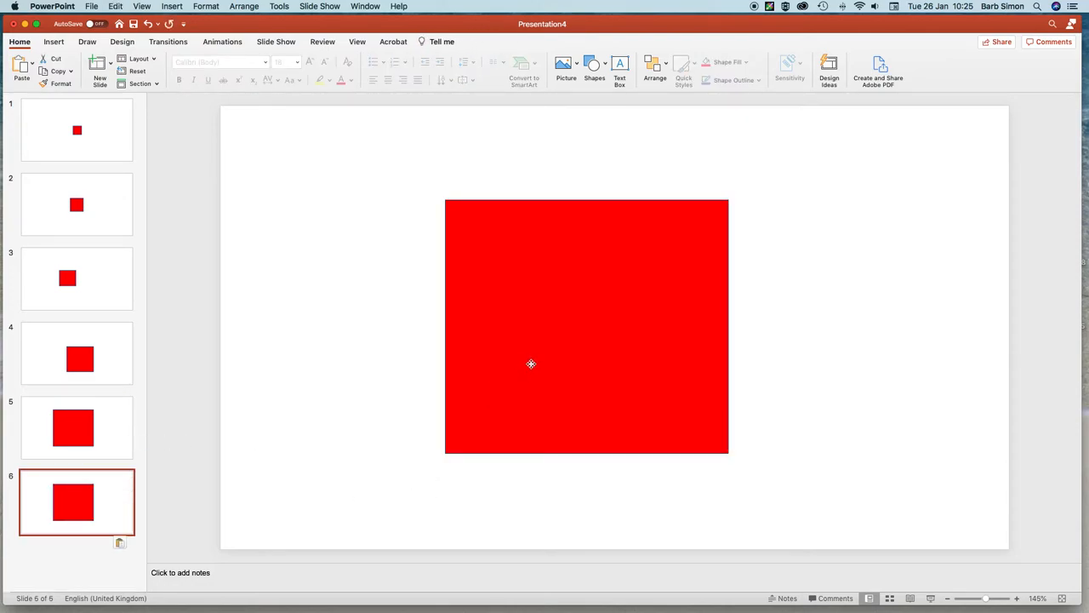
{"action": "left_click", "coordinate": [613, 253]}
{"action": "left_click_drag", "start_coordinate": [613, 252], "coordinate": [729, 228]}
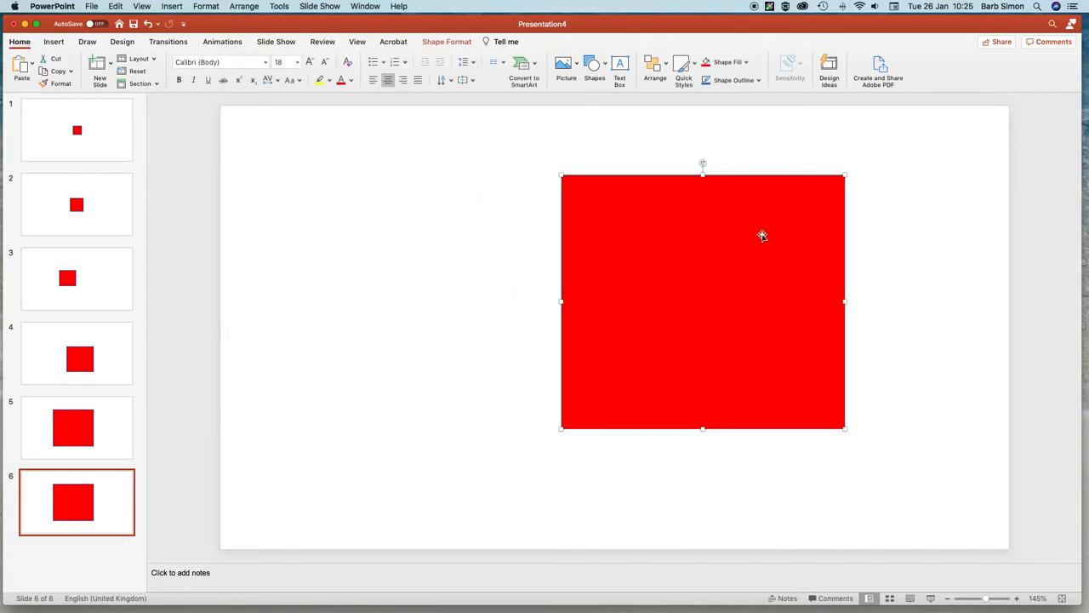
{"action": "left_click_drag", "start_coordinate": [846, 176], "coordinate": [958, 250]}
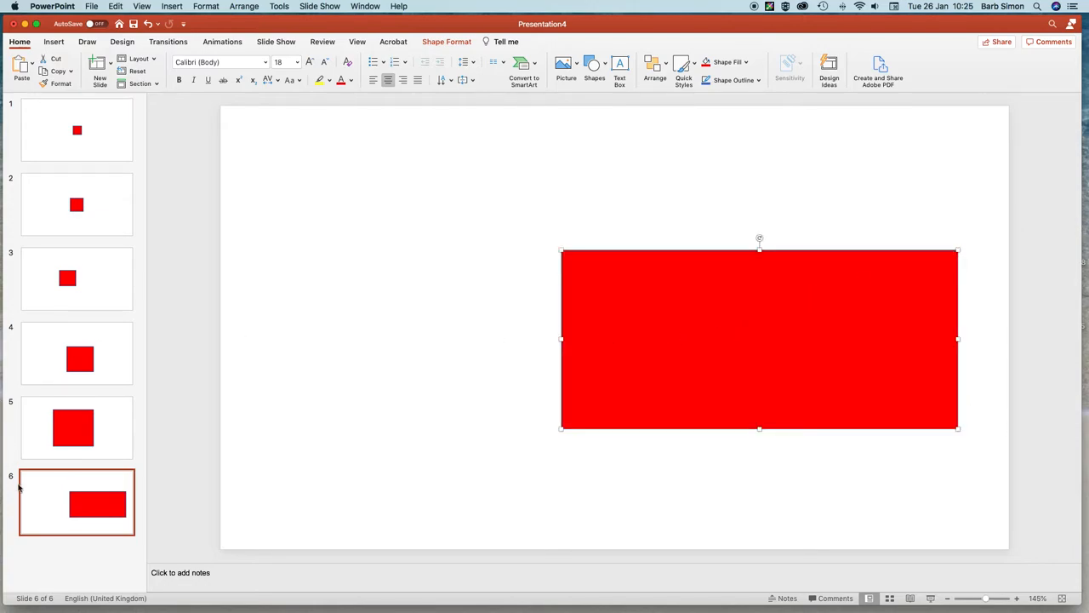
Duplicate slide 6 as slide 7 and move its red rectangle to the left.
{"action": "left_click", "coordinate": [41, 508]}
{"action": "key", "text": "super+v"}
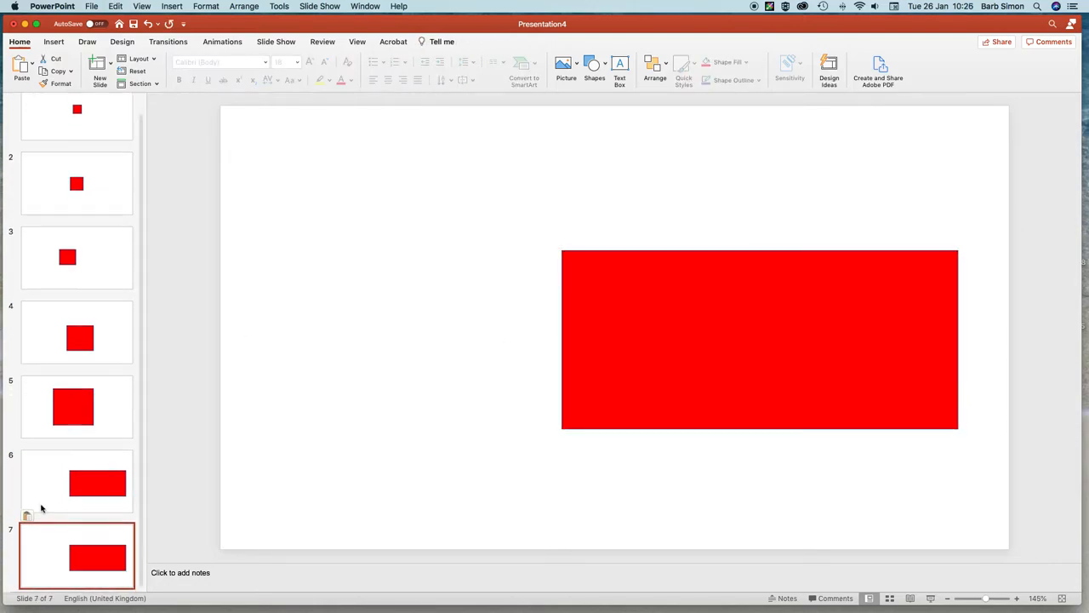
{"action": "left_click_drag", "start_coordinate": [653, 316], "coordinate": [561, 317]}
Duplicate slide 7 as slide 8, then move its rectangle up and to the left and fill it with standard yellow.
{"action": "left_click", "coordinate": [77, 577]}
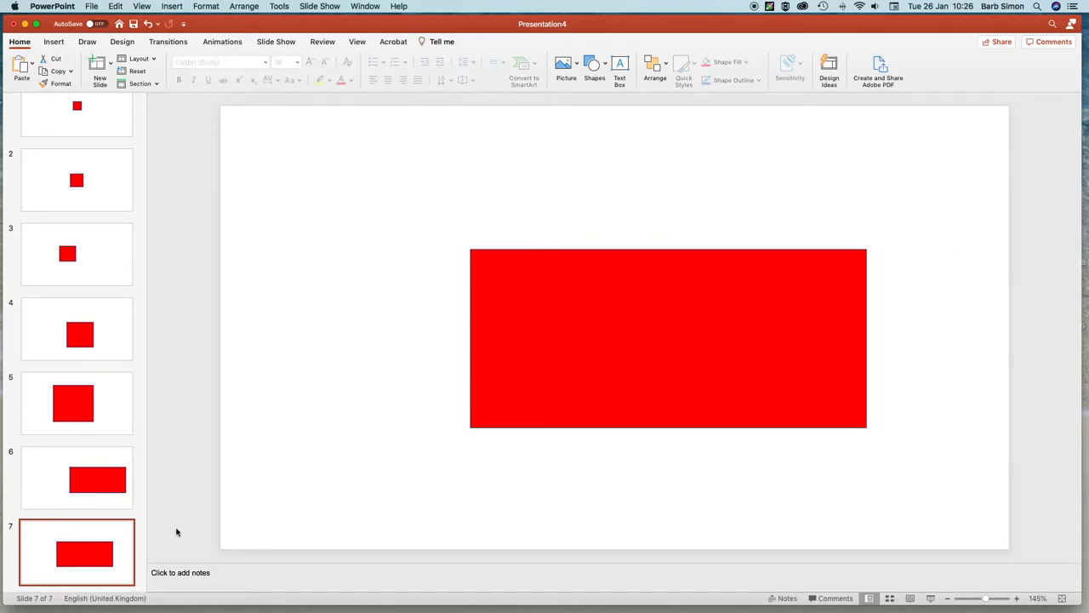
{"action": "key", "text": "super+c"}
{"action": "key", "text": "super+v"}
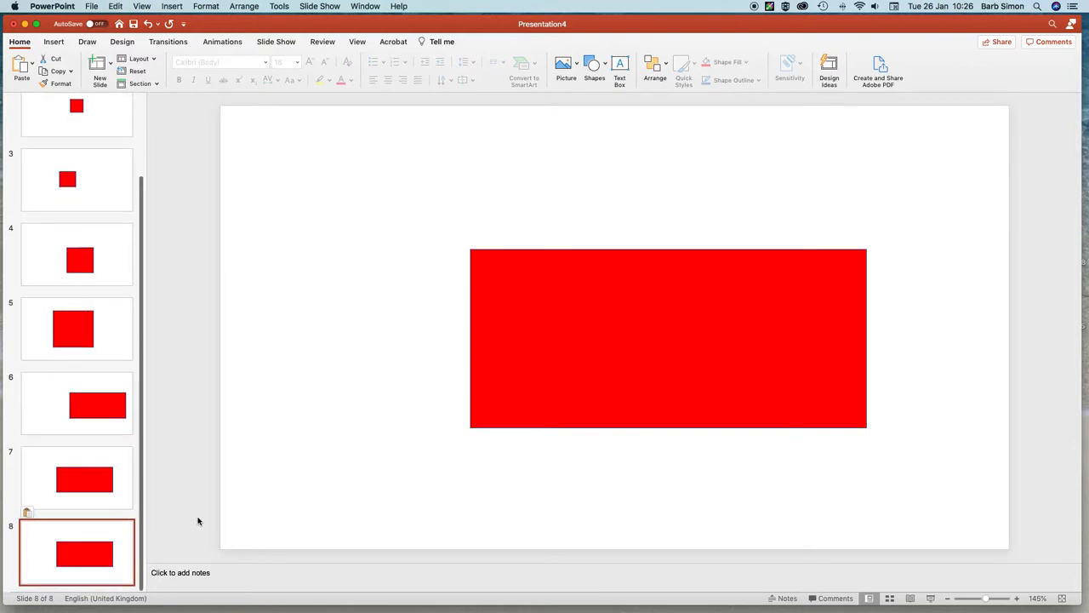
{"action": "left_click_drag", "start_coordinate": [541, 376], "coordinate": [464, 297]}
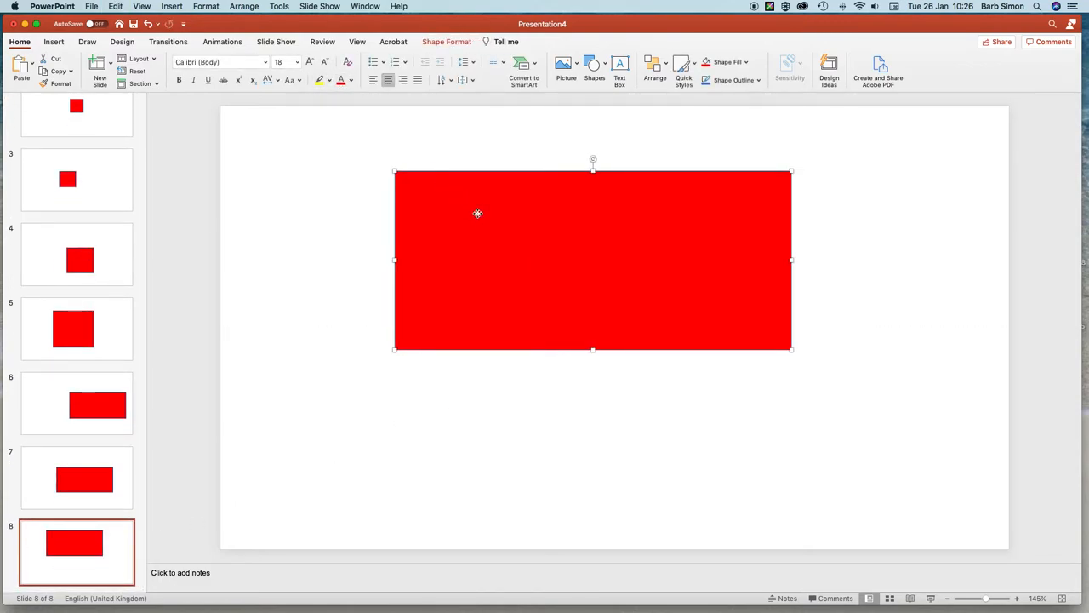
{"action": "left_click", "coordinate": [745, 63]}
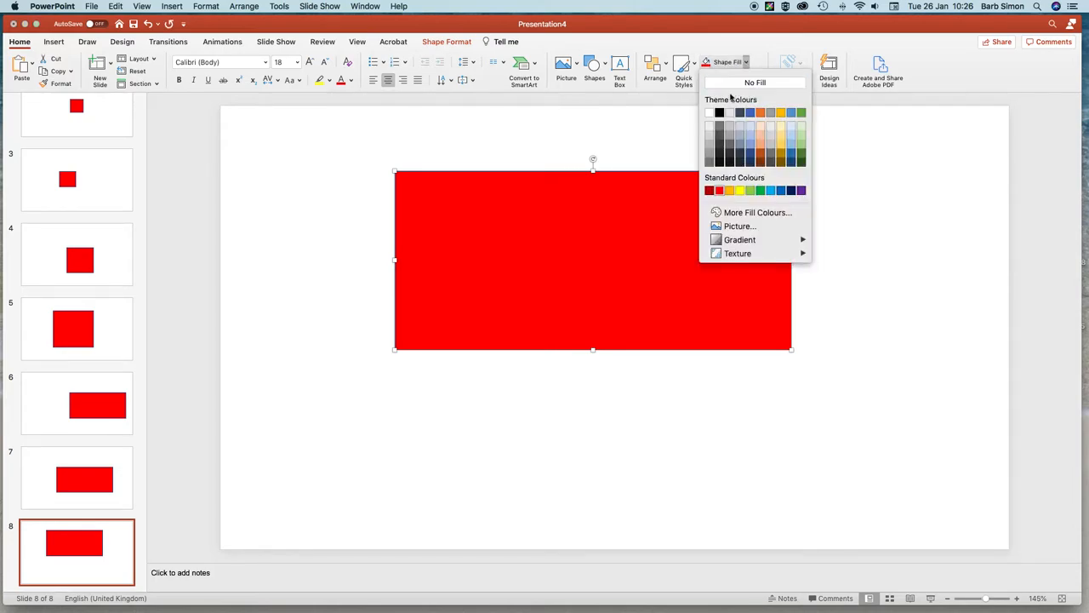
{"action": "left_click", "coordinate": [740, 190]}
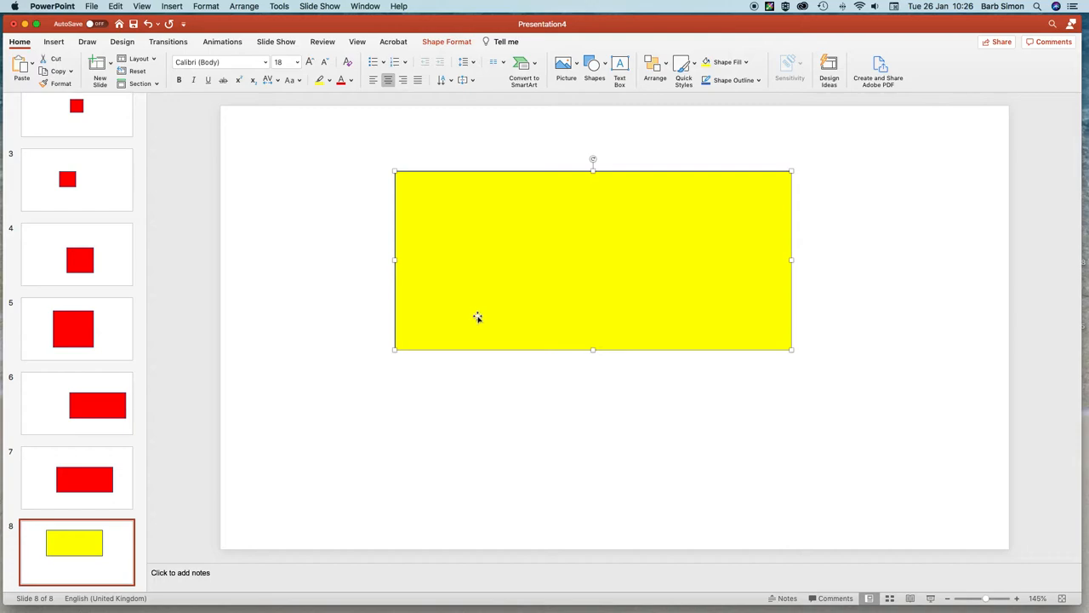
Duplicate slide 8 as slide 9, then shrink its yellow rectangle to about half its width and place it near the slide's upper-left corner.
{"action": "left_click", "coordinate": [121, 554]}
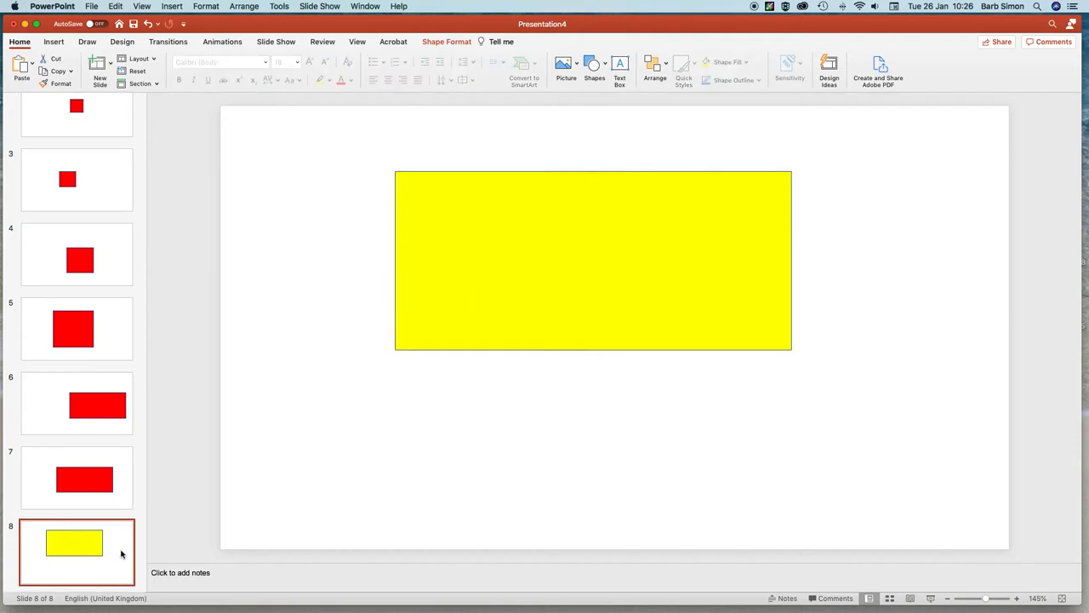
{"action": "key", "text": "super+v"}
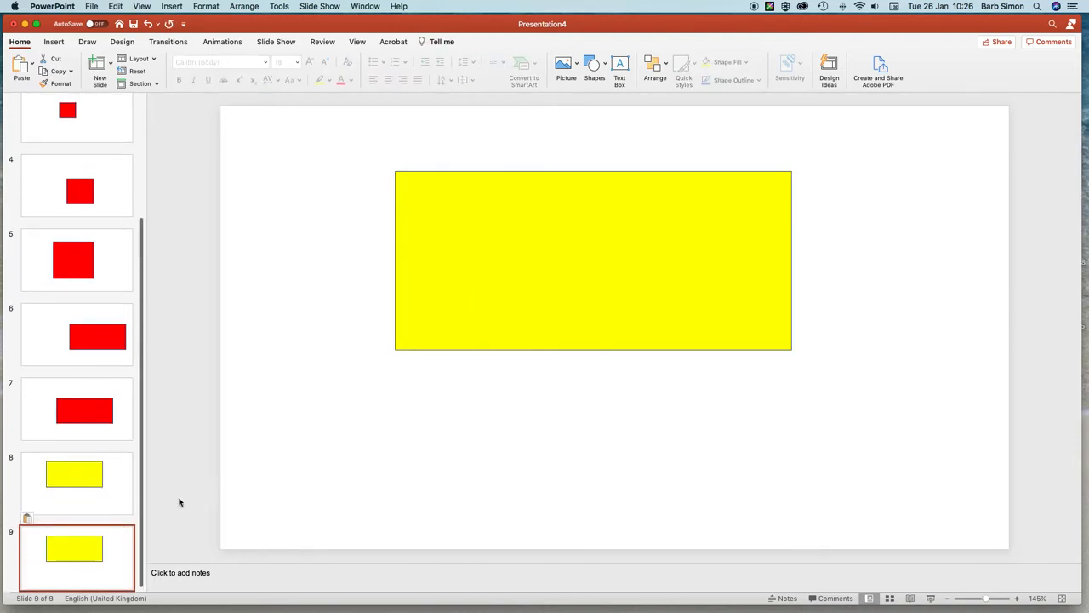
{"action": "left_click_drag", "start_coordinate": [515, 318], "coordinate": [570, 412]}
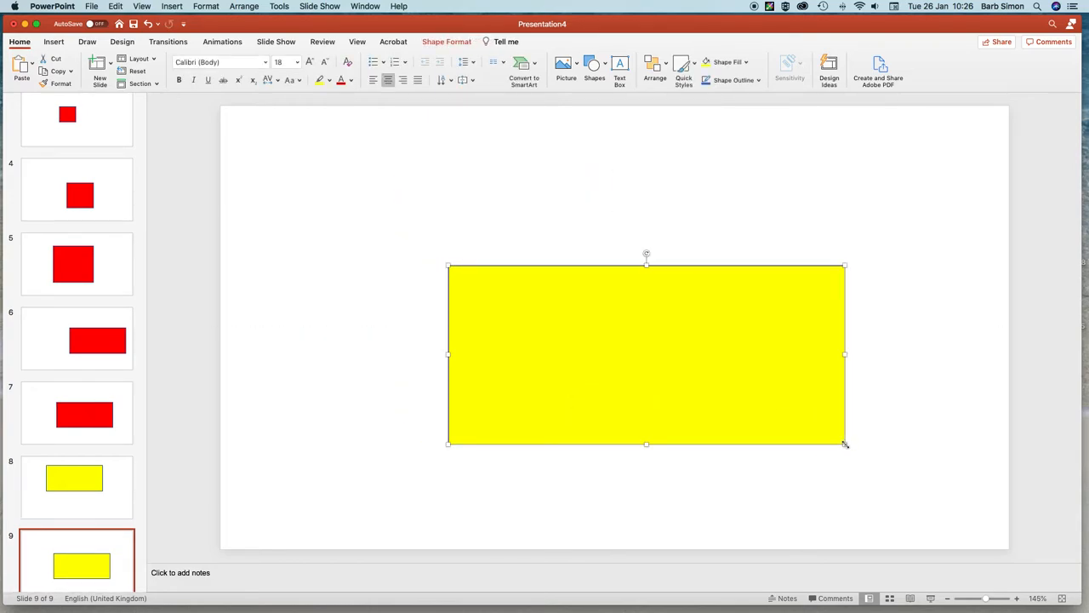
{"action": "left_click_drag", "start_coordinate": [845, 443], "coordinate": [630, 407]}
{"action": "left_click_drag", "start_coordinate": [547, 333], "coordinate": [376, 201]}
{"action": "left_click", "coordinate": [628, 389]}
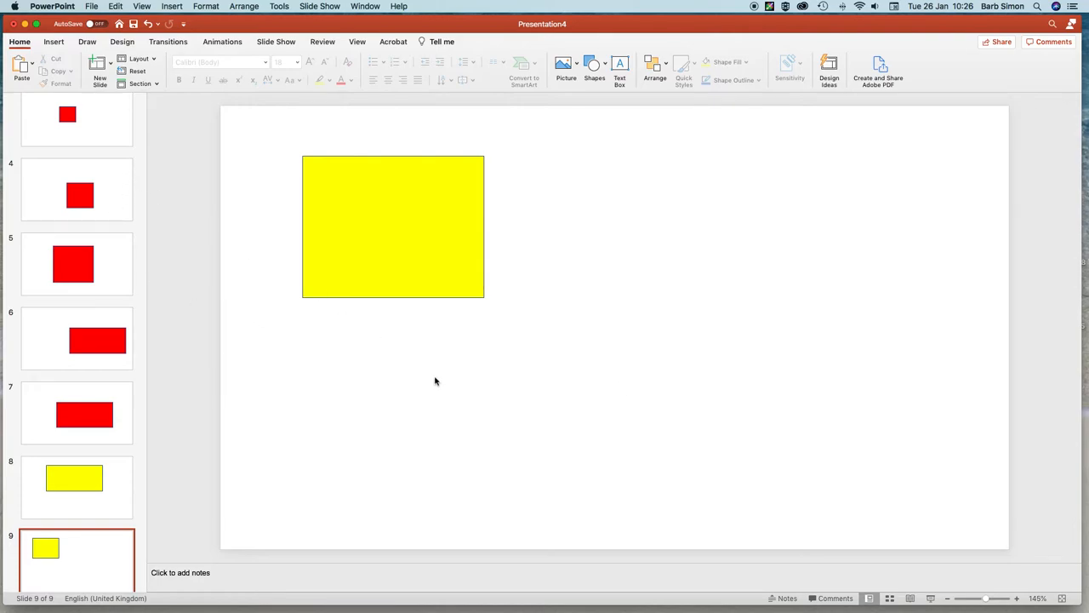
From slide 1, set up the slide show to loop continuously without narration, showing all slides and advancing by timings.
{"action": "scroll", "coordinate": [90, 157], "scroll_direction": "up", "scroll_amount": 5}
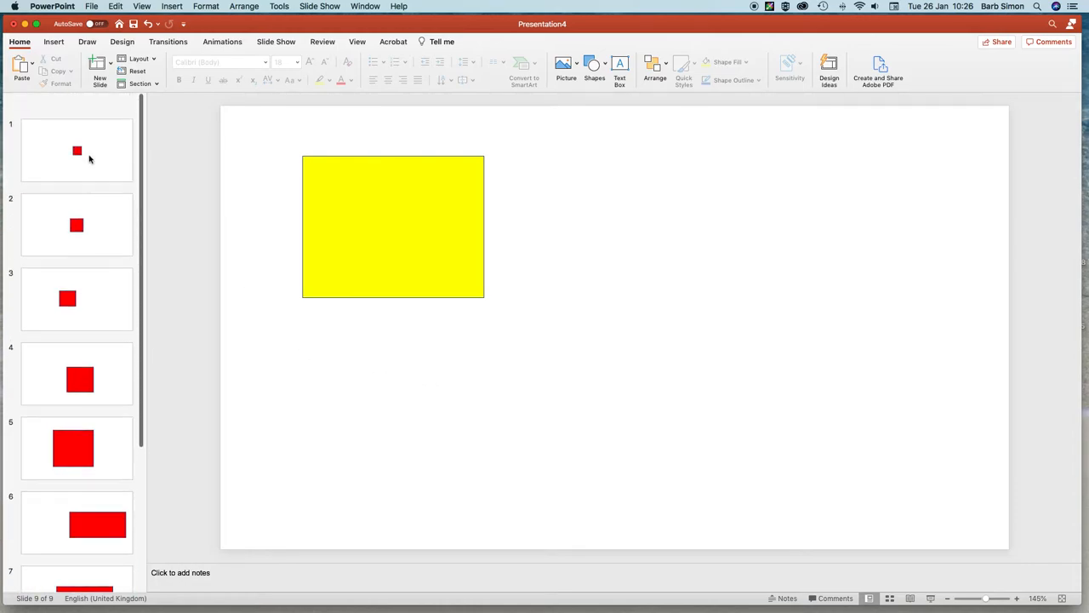
{"action": "left_click", "coordinate": [108, 151]}
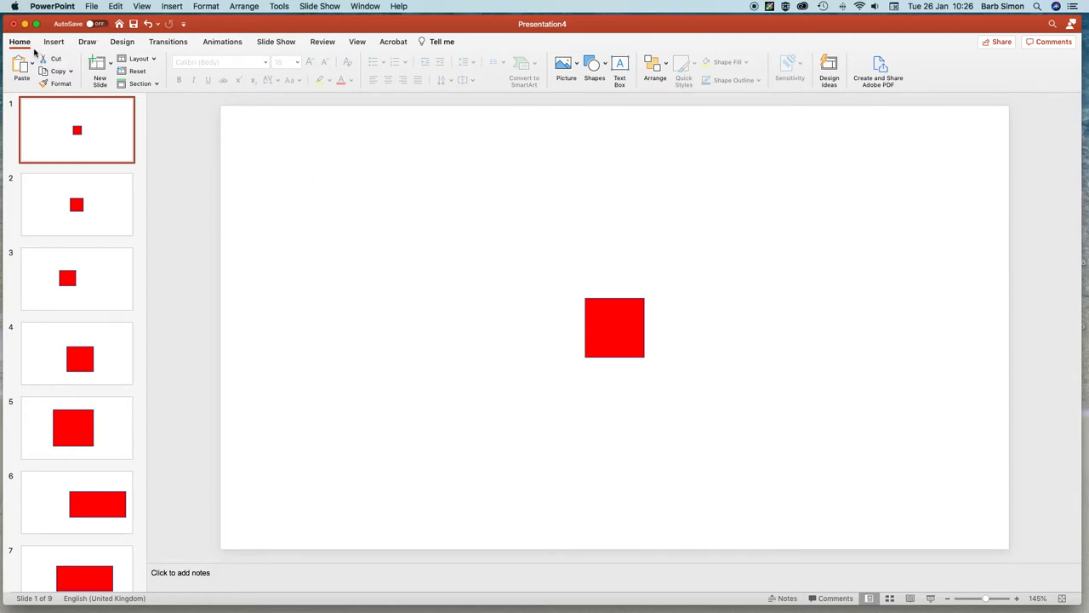
{"action": "left_click", "coordinate": [283, 42]}
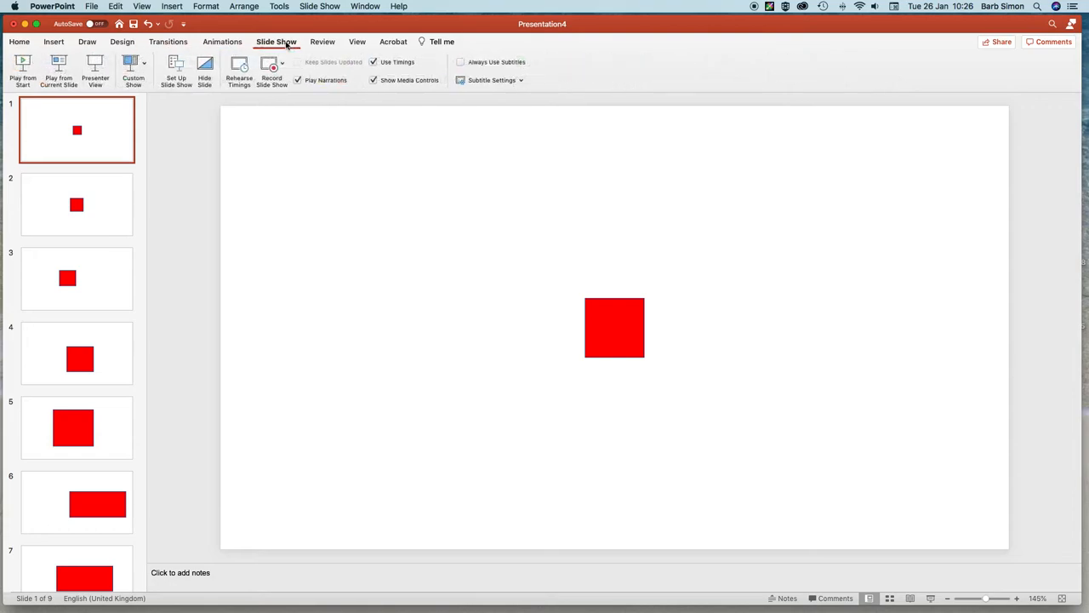
{"action": "left_click", "coordinate": [176, 65]}
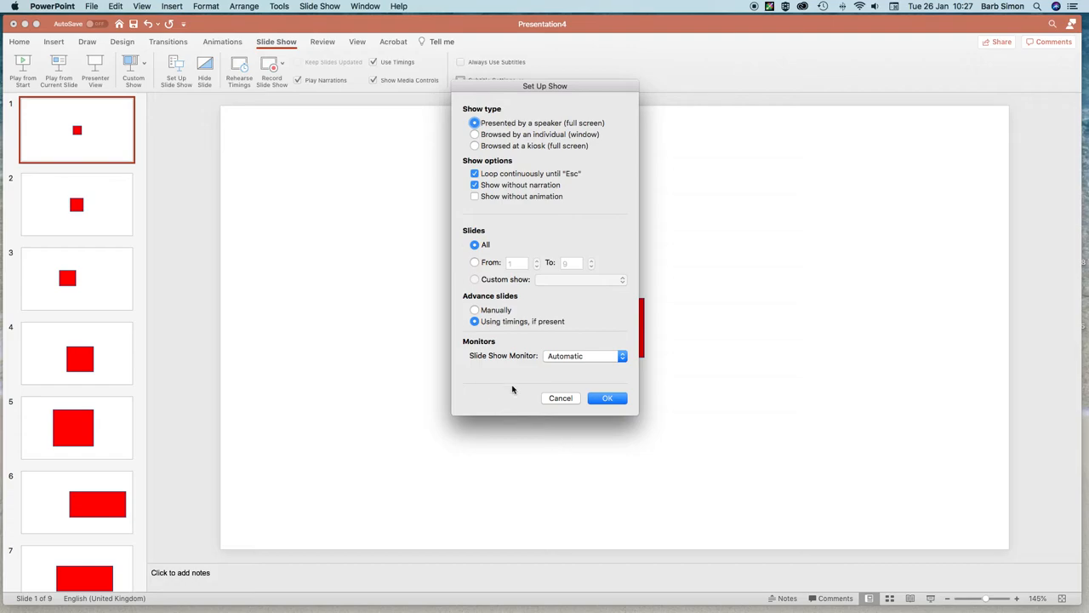
{"action": "left_click", "coordinate": [608, 398]}
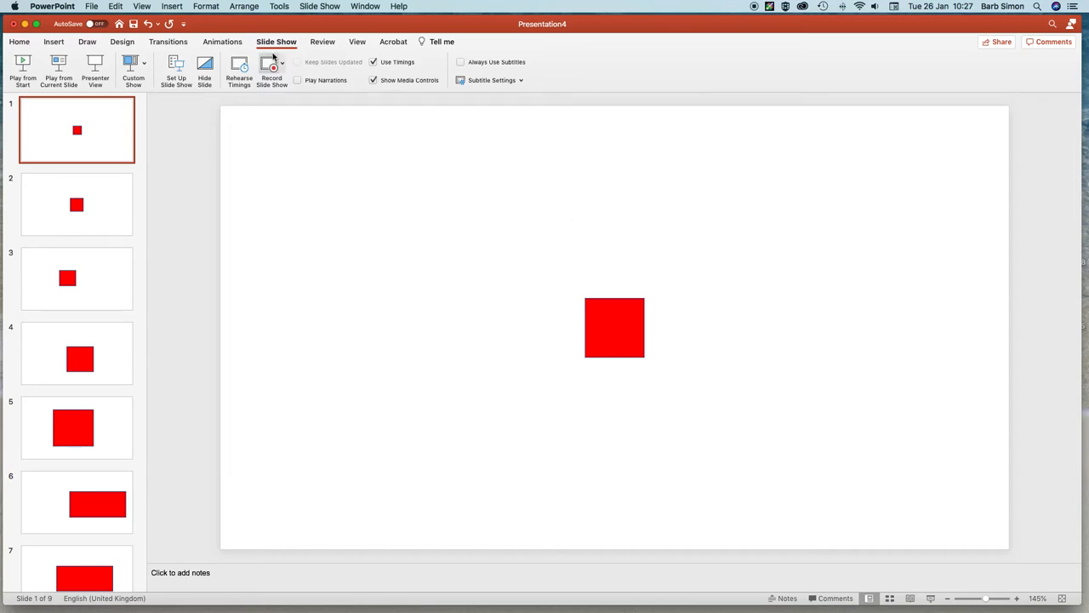
Set the transition duration to 00.25 with automatic advance after 00.00 instead of on mouse click, and apply it to all slides.
{"action": "left_click", "coordinate": [159, 42]}
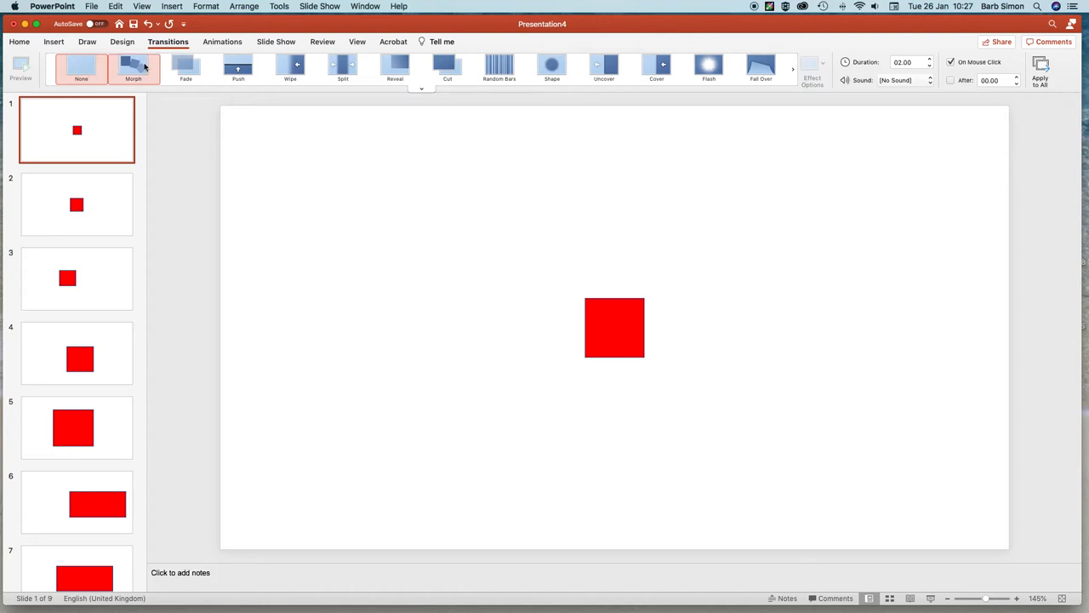
{"action": "left_click", "coordinate": [930, 66]}
{"action": "left_click", "coordinate": [930, 66]}
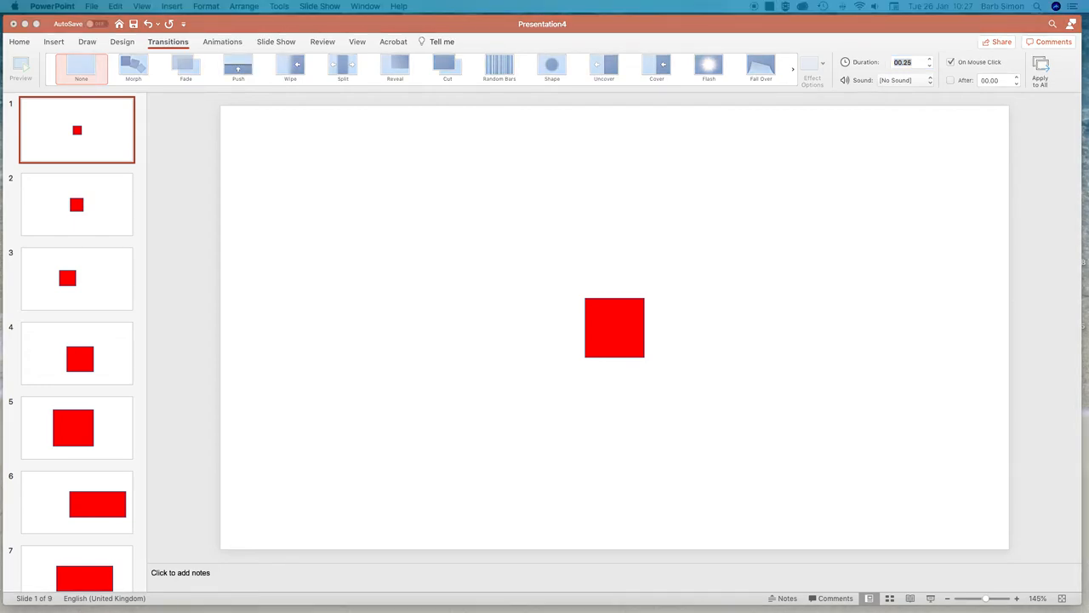
{"action": "left_click", "coordinate": [951, 82]}
{"action": "left_click", "coordinate": [950, 82]}
{"action": "left_click", "coordinate": [951, 63]}
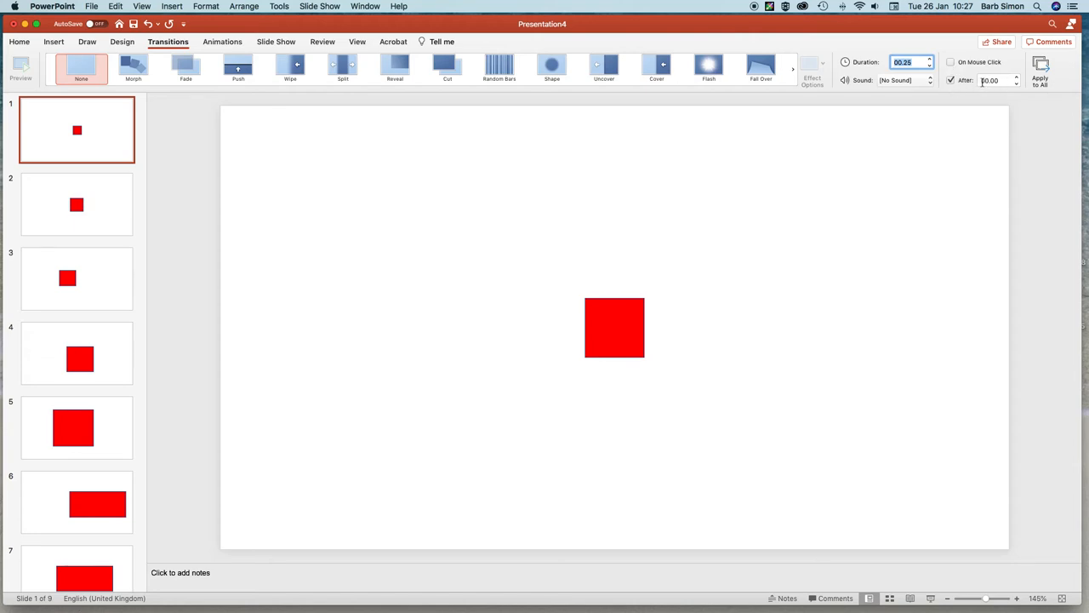
{"action": "left_click", "coordinate": [1043, 70]}
{"action": "left_click", "coordinate": [1042, 70]}
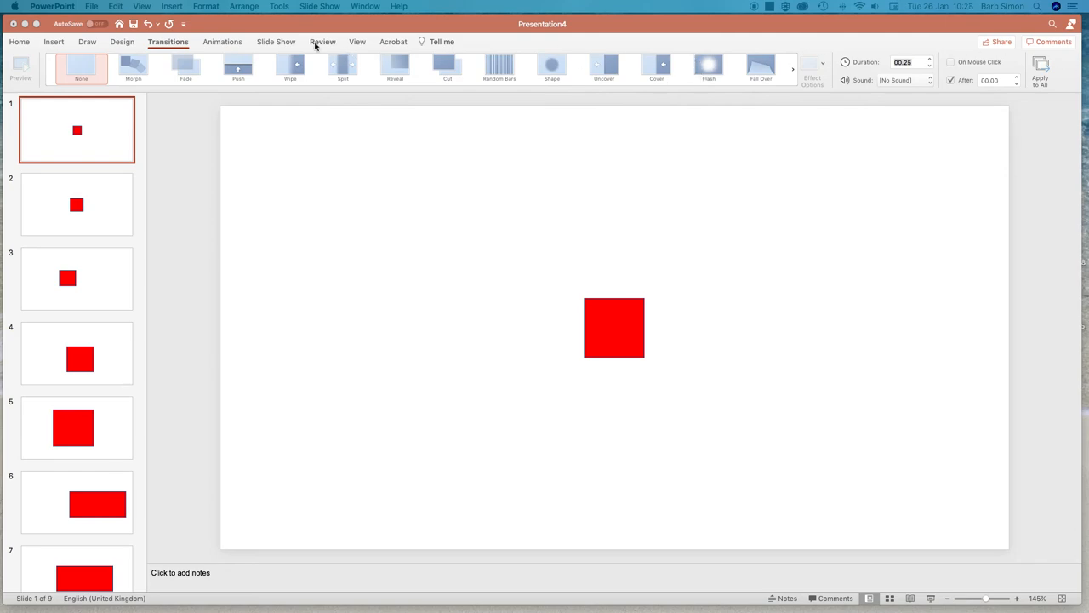
Play the slide show from the start to preview the animation, pause it, and end the show.
{"action": "left_click", "coordinate": [285, 45]}
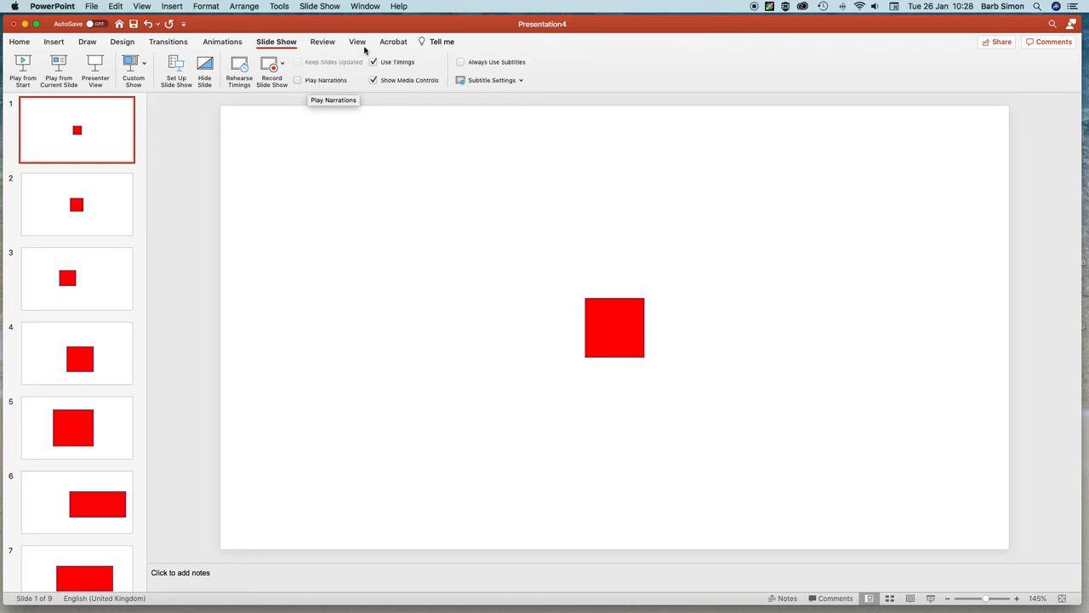
{"action": "left_click_drag", "start_coordinate": [344, 23], "coordinate": [356, 26]}
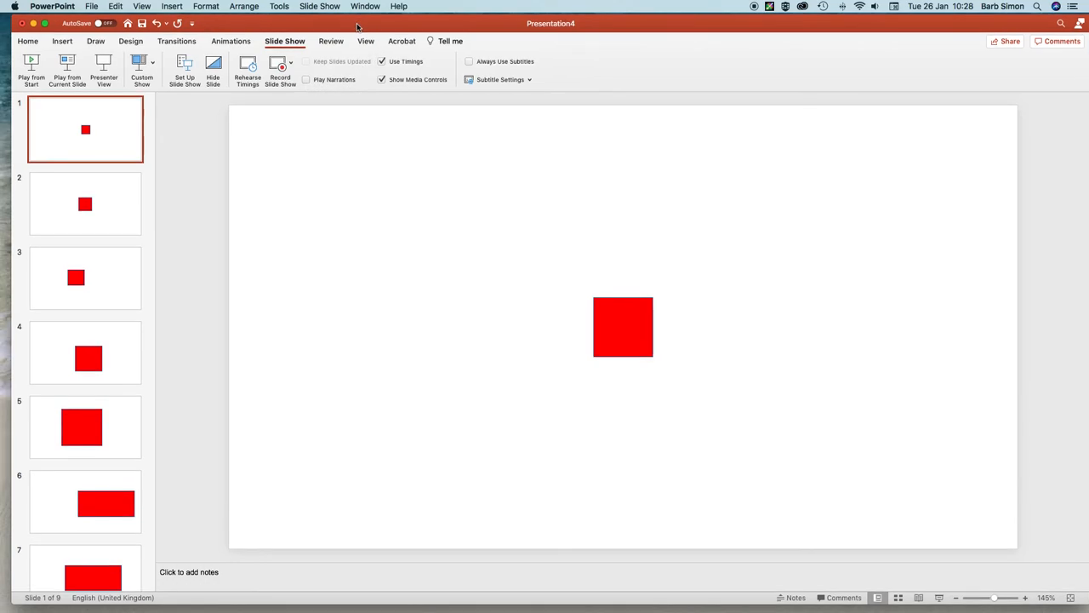
{"action": "left_click", "coordinate": [31, 66]}
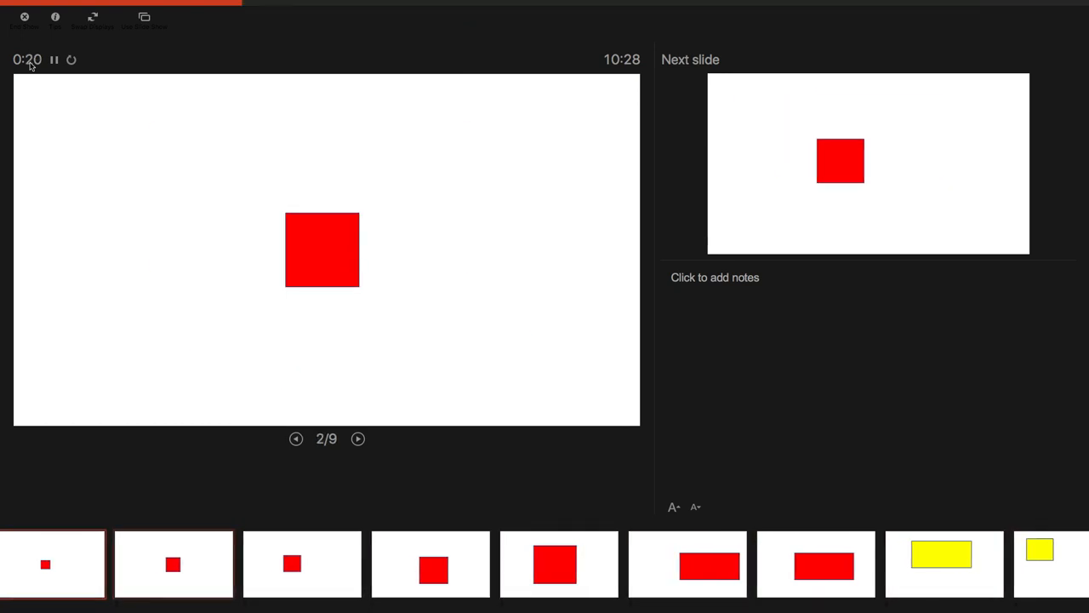
{"action": "left_click", "coordinate": [55, 60]}
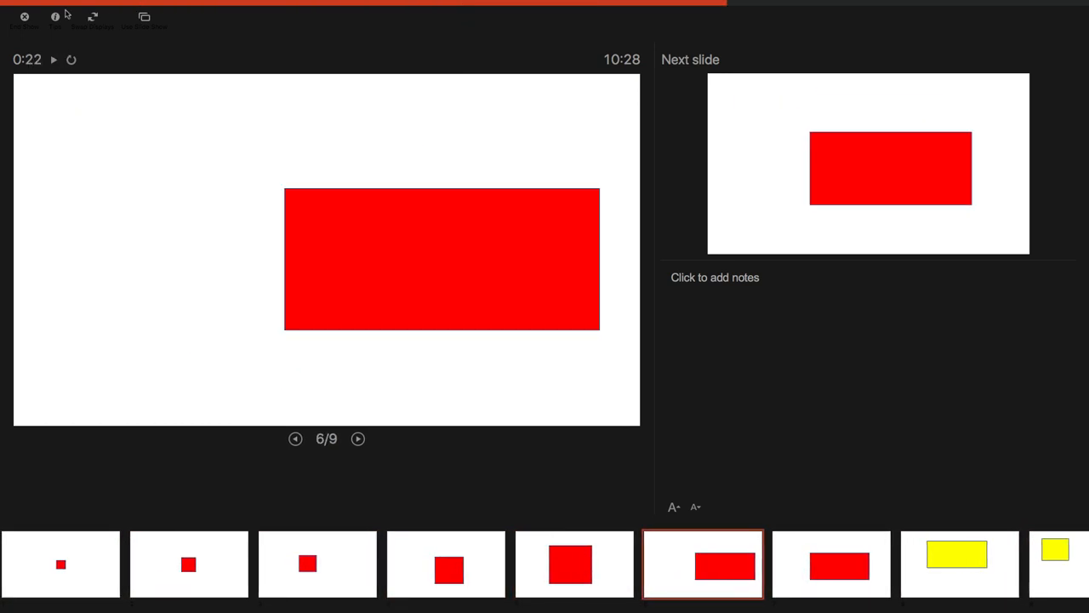
{"action": "left_click", "coordinate": [27, 17]}
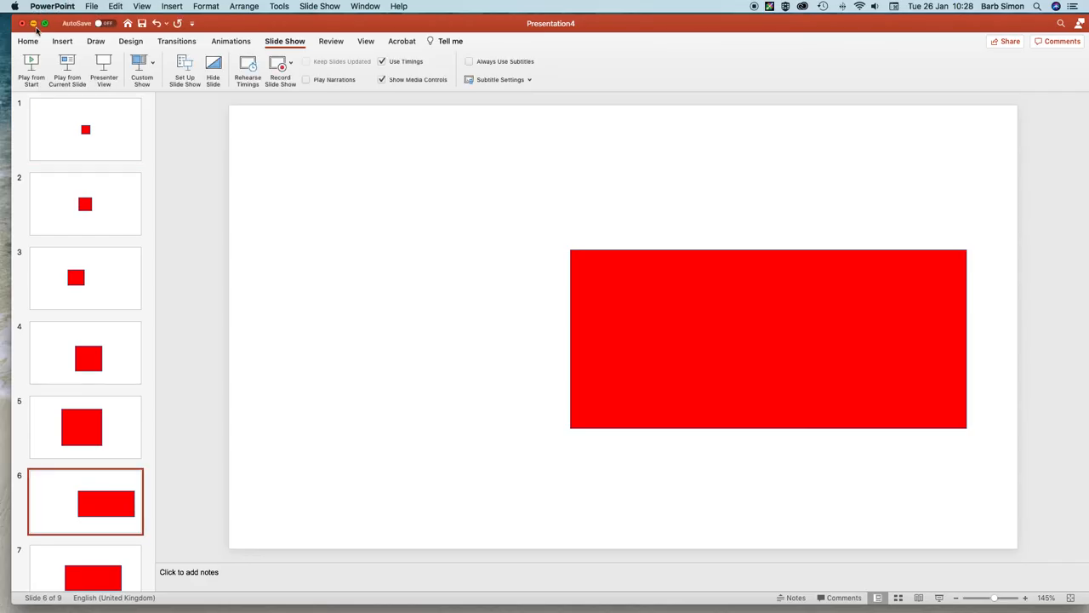
Minimise the presentation window and reveal the Dock on the desktop.
{"action": "left_click", "coordinate": [34, 24]}
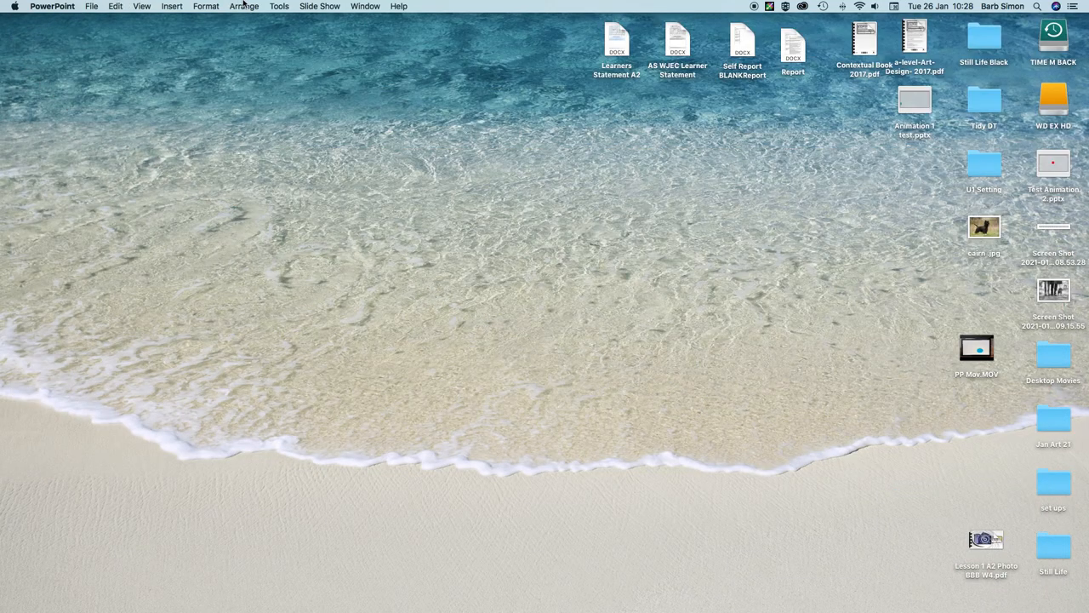
{"action": "mouse_move", "coordinate": [553, 594]}
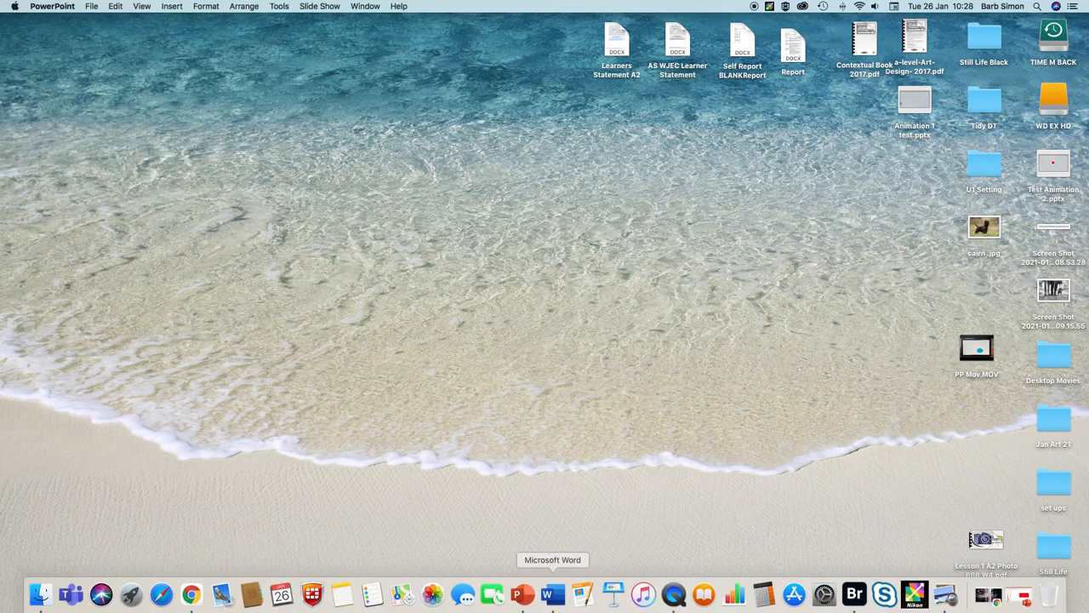